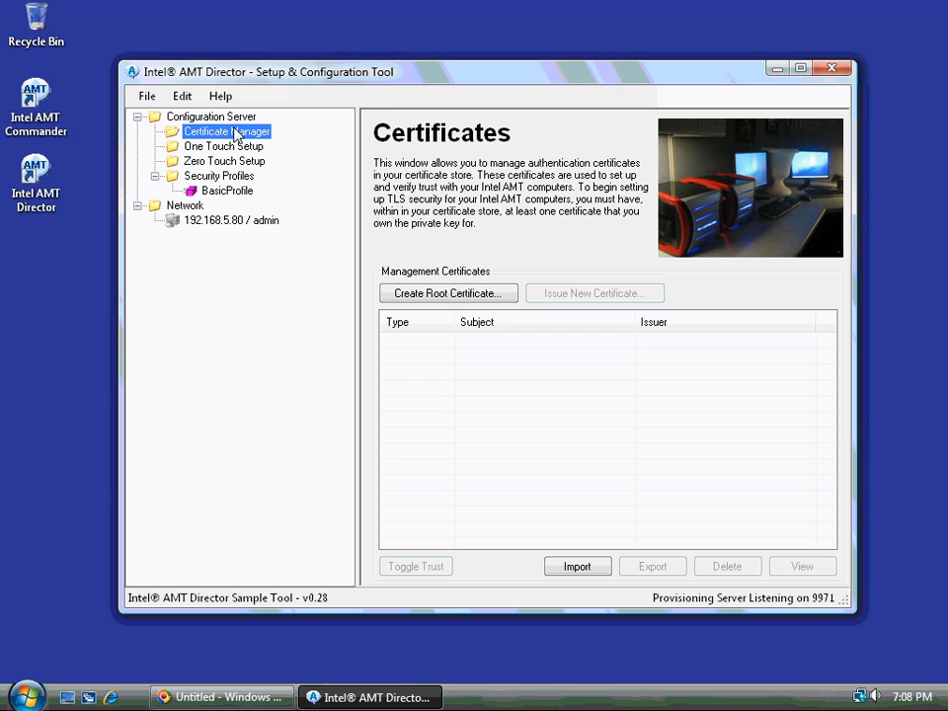
Connect to the AMT computer 192.168.5.80 and show its Security Settings page.
{"action": "left_click", "coordinate": [207, 222]}
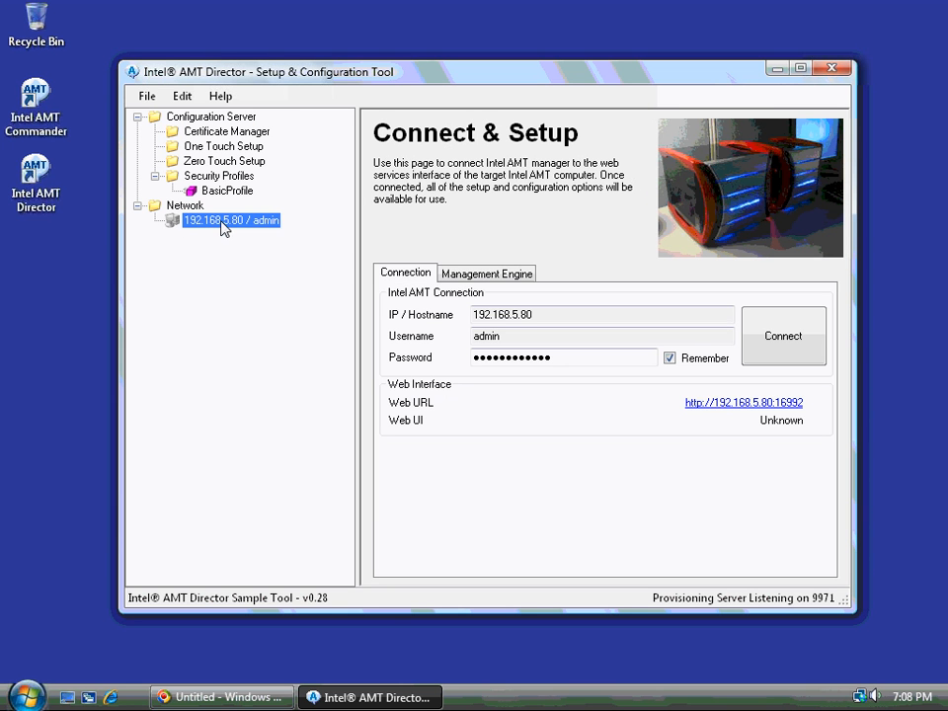
{"action": "right_click", "coordinate": [223, 224]}
{"action": "left_click", "coordinate": [225, 231]}
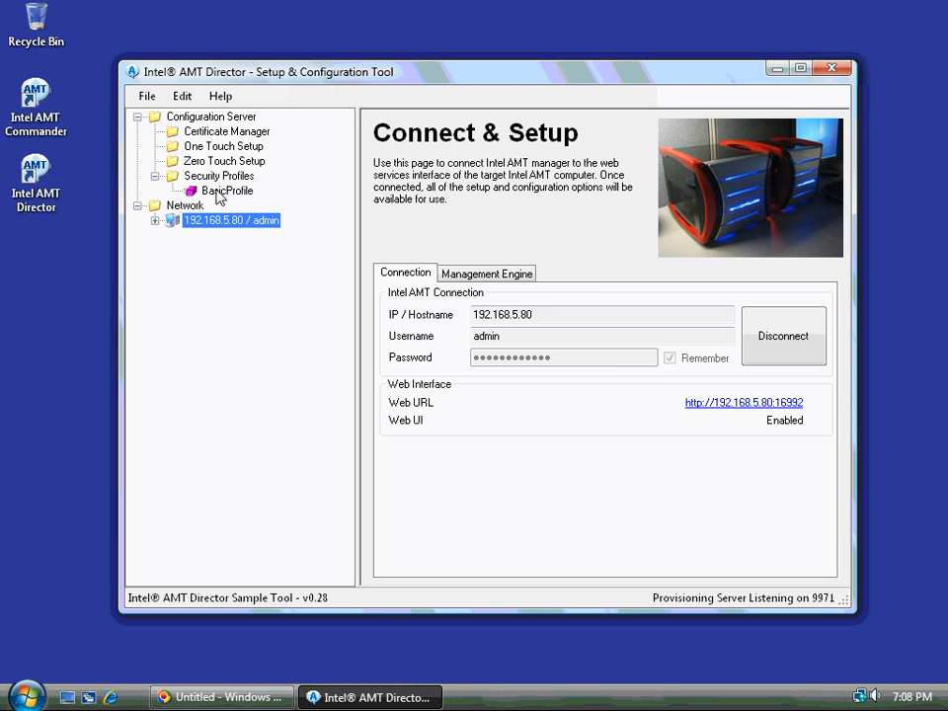
{"action": "left_click", "coordinate": [154, 220]}
{"action": "left_click", "coordinate": [223, 238]}
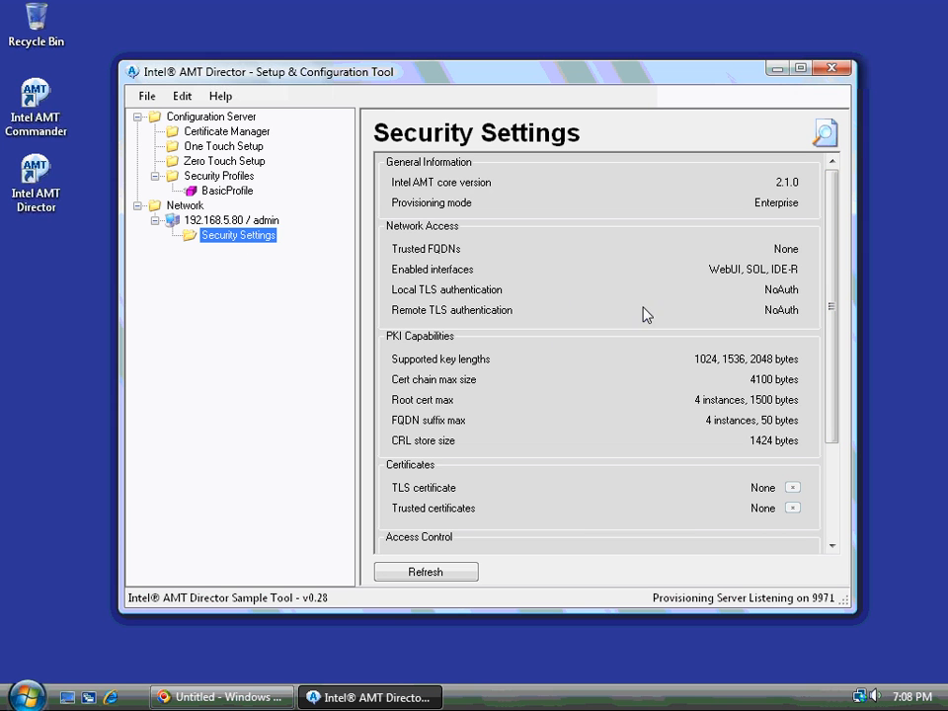
Open Certificate Manager under Configuration Server to view the empty management certificate store.
{"action": "left_click", "coordinate": [210, 132]}
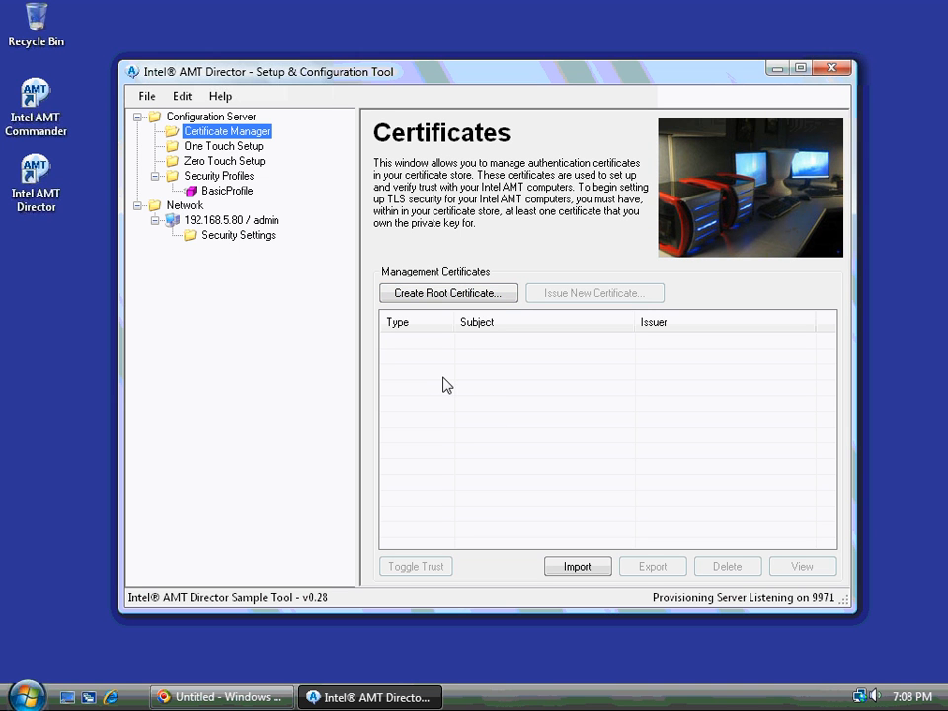
Generate a self-signed root certificate with common name 'Sample Root' and select it.
{"action": "left_click", "coordinate": [431, 296]}
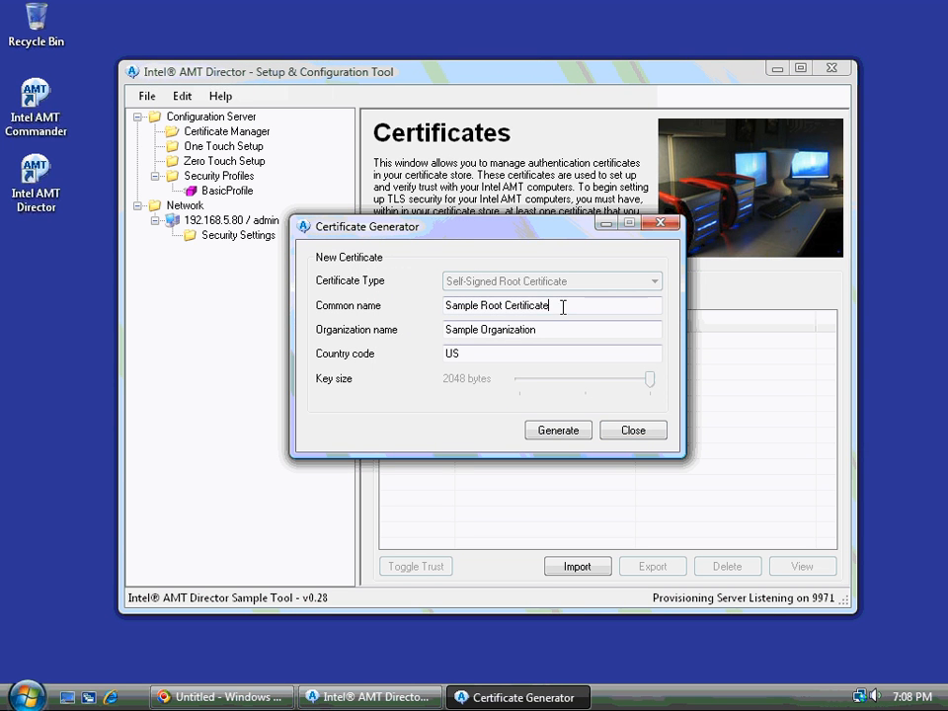
{"action": "left_click_drag", "start_coordinate": [563, 307], "coordinate": [332, 306]}
{"action": "type", "text": "Sample Root"}
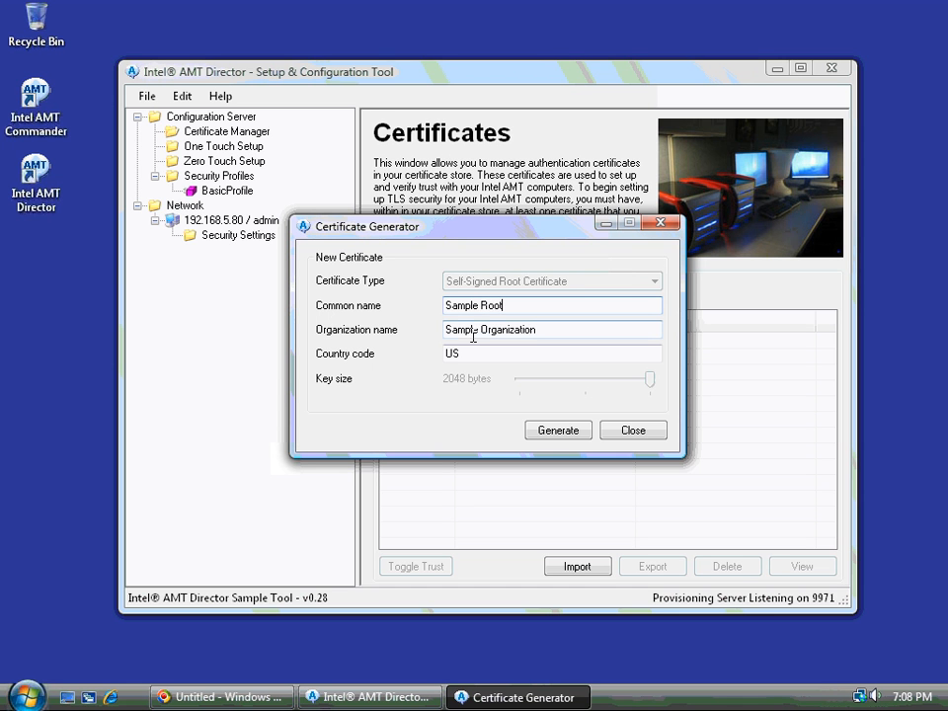
{"action": "left_click", "coordinate": [555, 430]}
{"action": "left_click", "coordinate": [474, 347]}
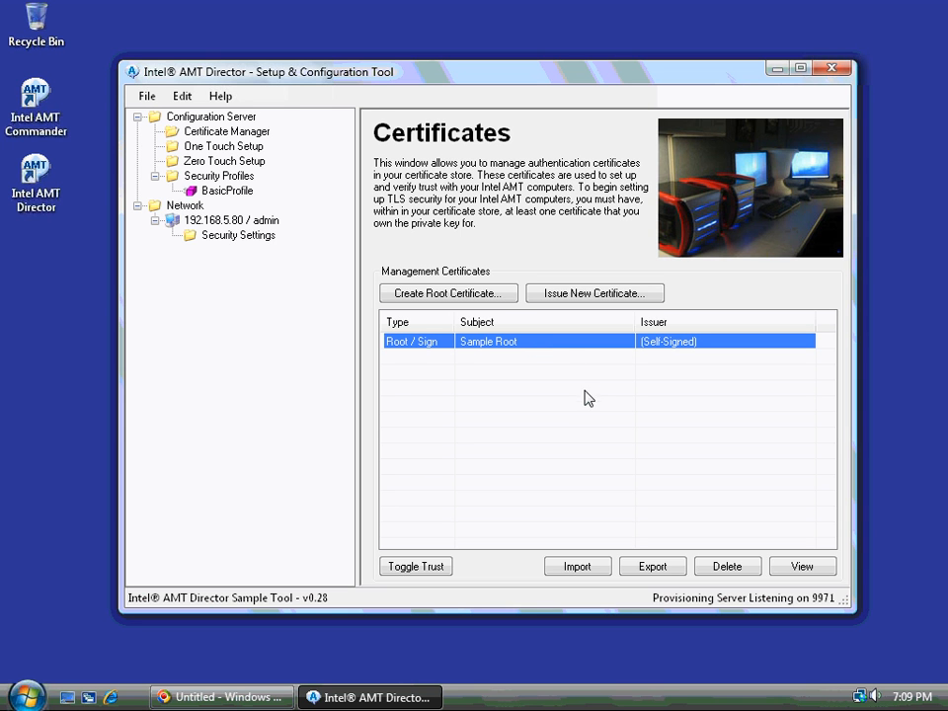
Toggle trust on Sample Root and accept the security warning so it reads Trusted / Sign.
{"action": "left_click", "coordinate": [426, 358]}
{"action": "left_click", "coordinate": [424, 346]}
{"action": "left_click", "coordinate": [428, 569]}
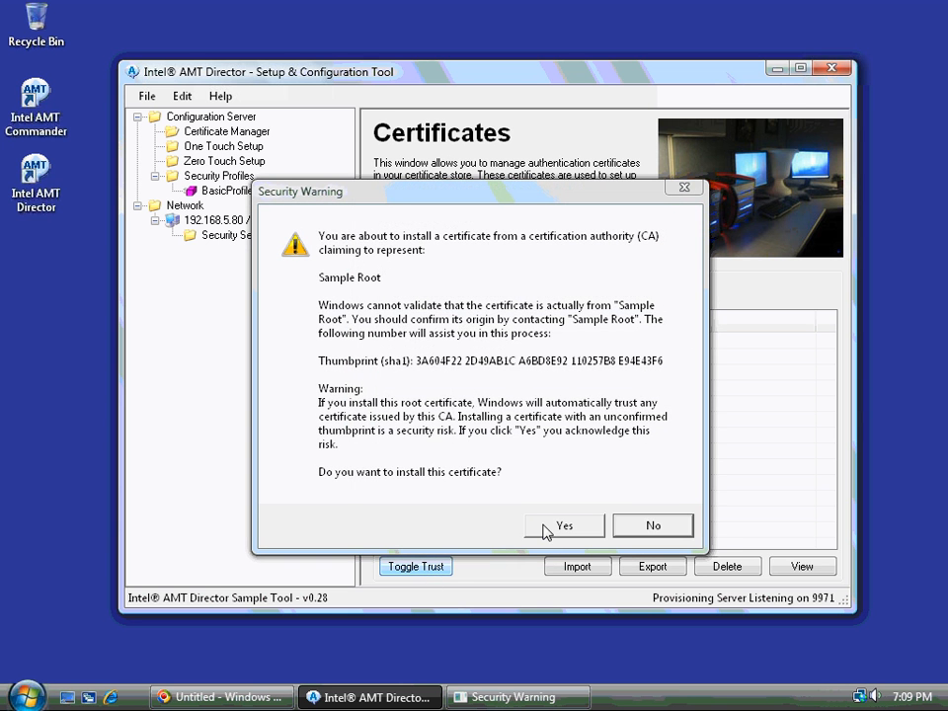
{"action": "left_click", "coordinate": [549, 531]}
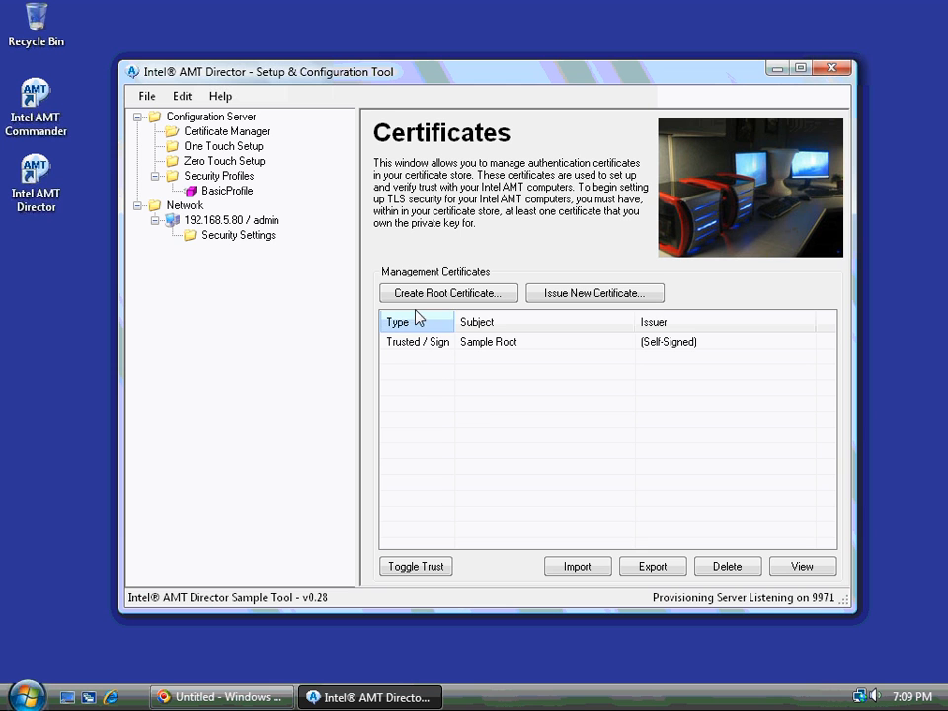
{"action": "left_click", "coordinate": [499, 345]}
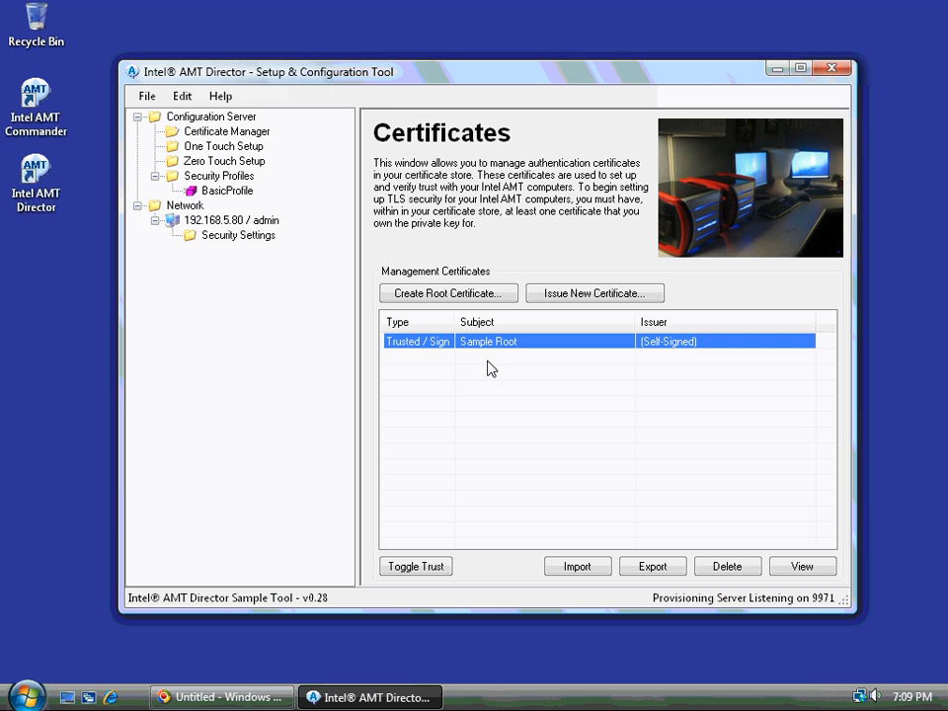
{"action": "left_click", "coordinate": [491, 368]}
{"action": "left_click", "coordinate": [483, 347]}
{"action": "left_click", "coordinate": [563, 302]}
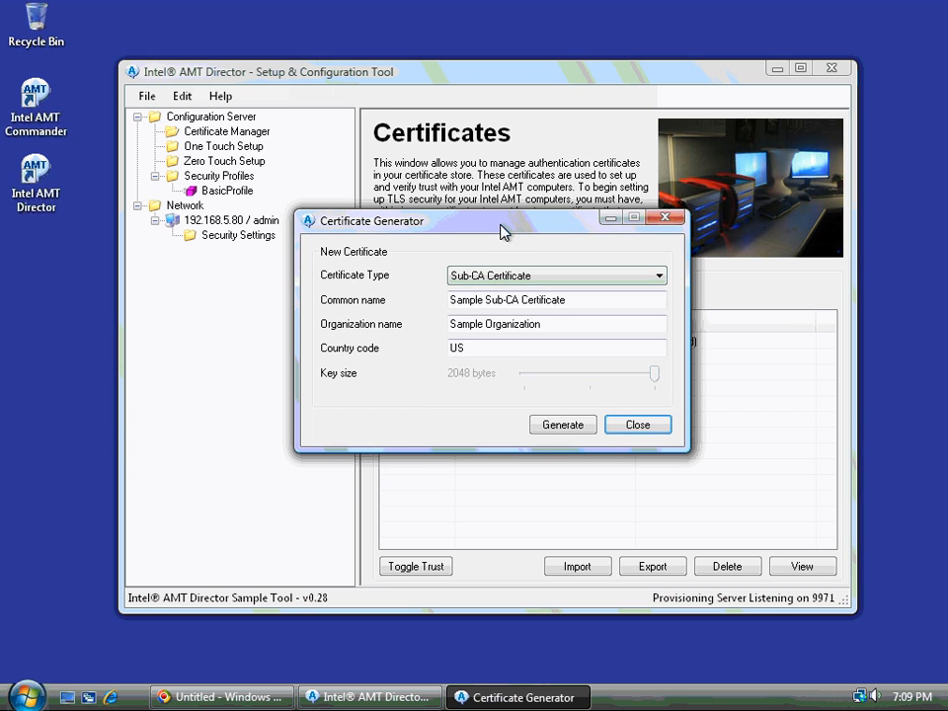
{"action": "left_click", "coordinate": [491, 275]}
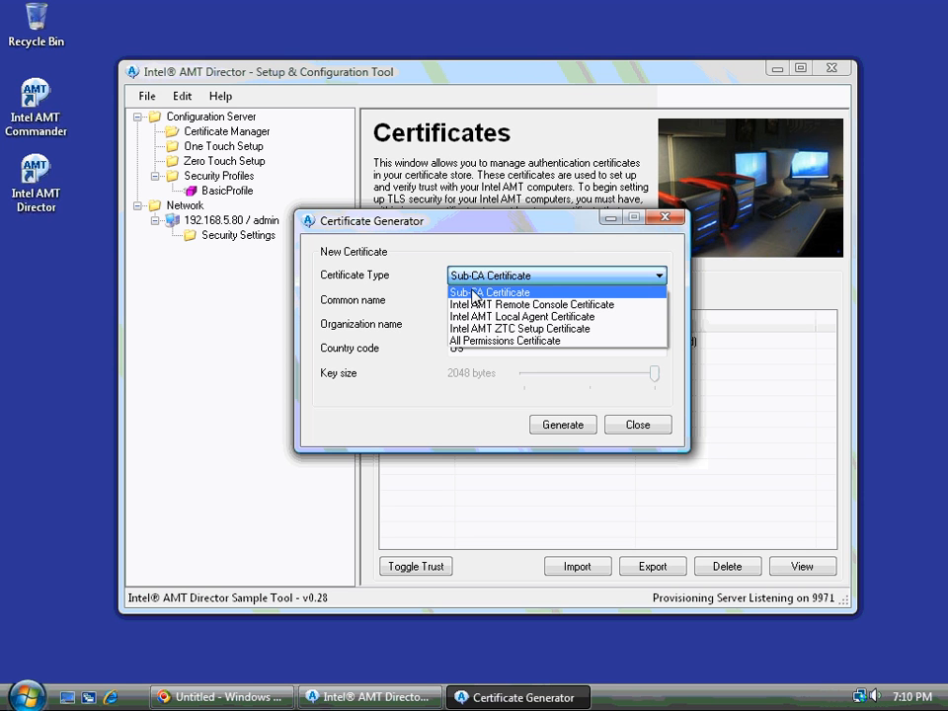
{"action": "left_click", "coordinate": [486, 340]}
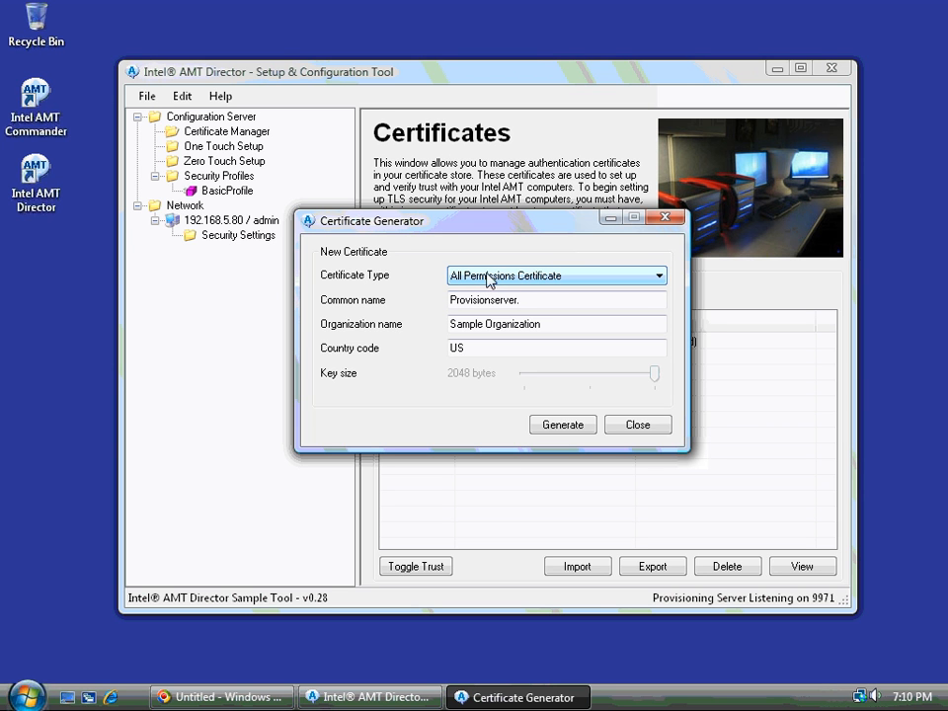
{"action": "left_click", "coordinate": [526, 278]}
{"action": "left_click", "coordinate": [527, 278]}
{"action": "left_click", "coordinate": [527, 278]}
{"action": "left_click", "coordinate": [527, 278]}
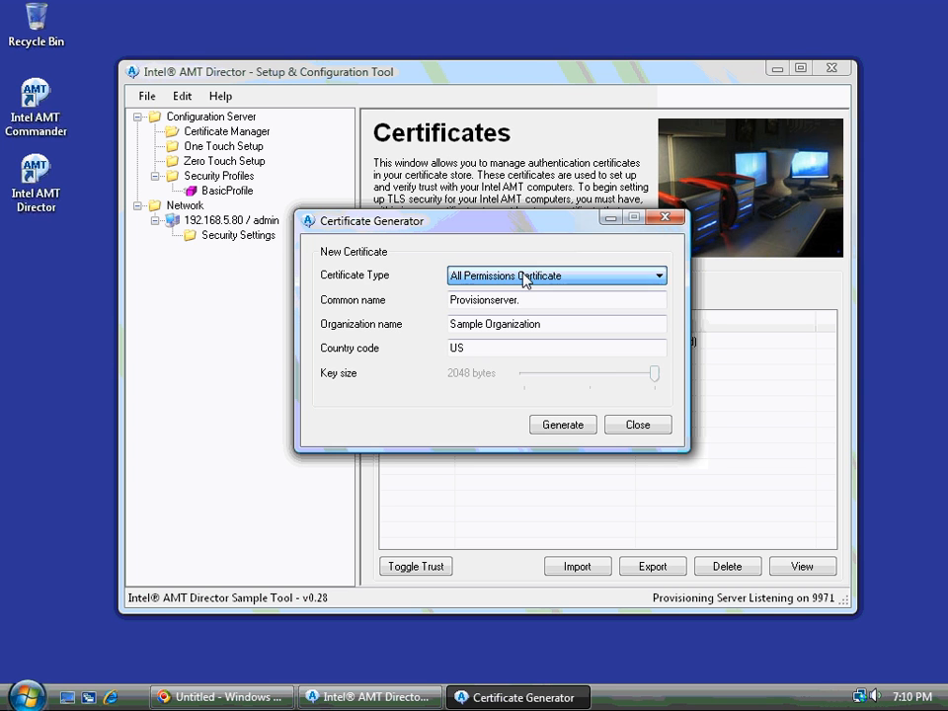
{"action": "left_click", "coordinate": [615, 427]}
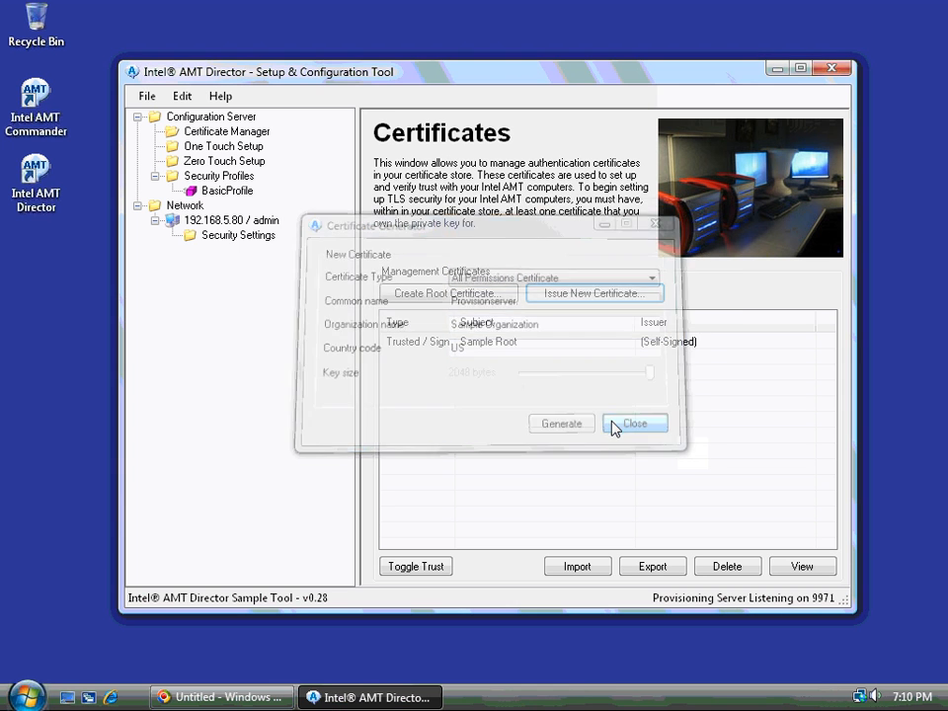
{"action": "left_click", "coordinate": [461, 344]}
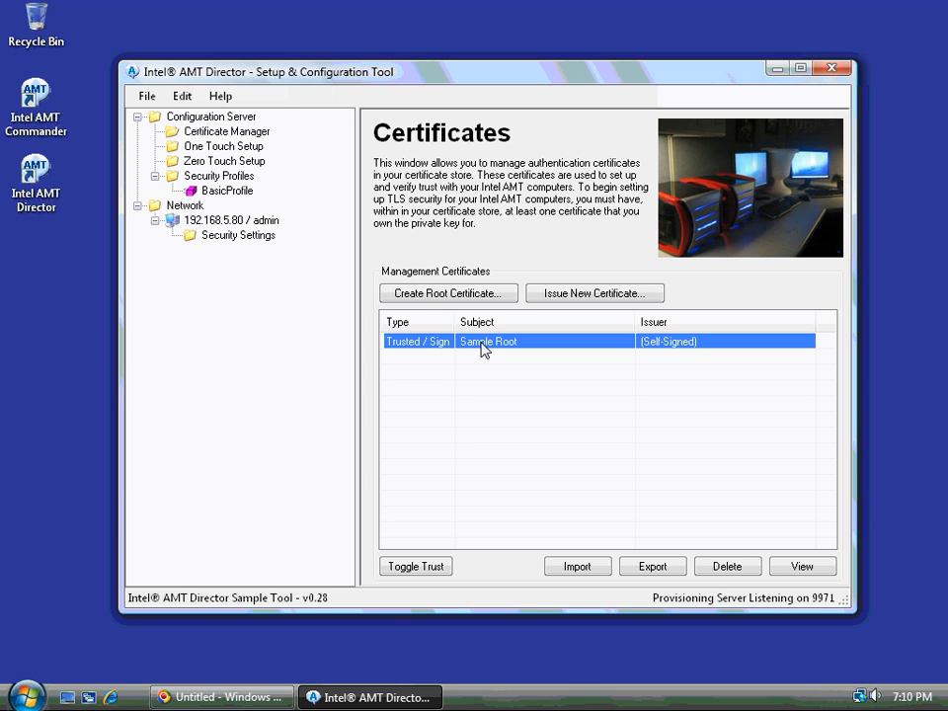
Add a new security profile named 'SecureProfile'.
{"action": "left_click", "coordinate": [211, 178]}
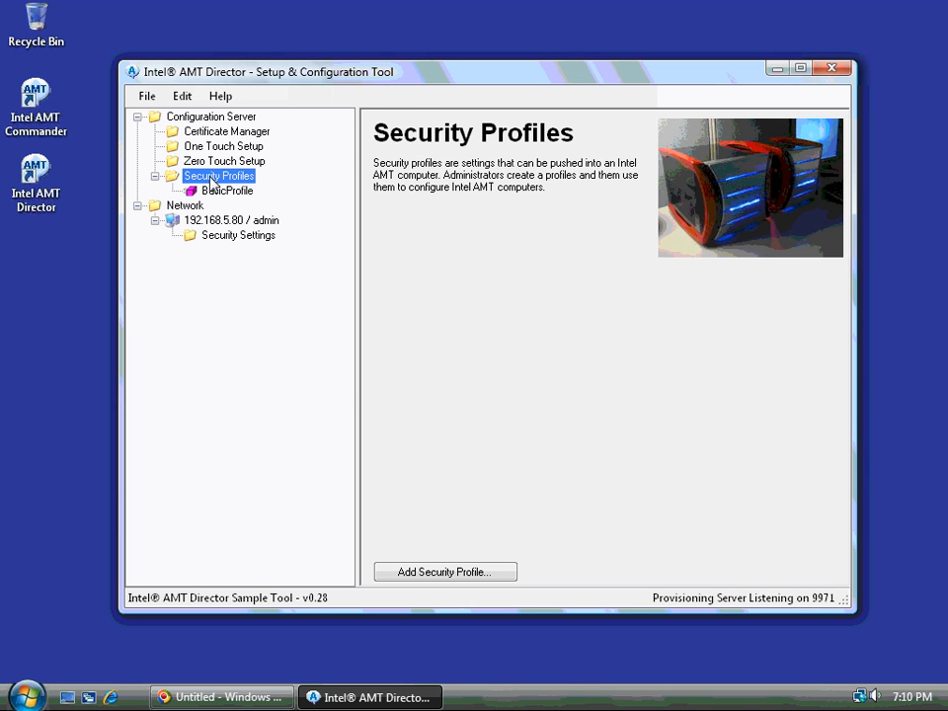
{"action": "right_click", "coordinate": [210, 180]}
{"action": "left_click", "coordinate": [239, 190]}
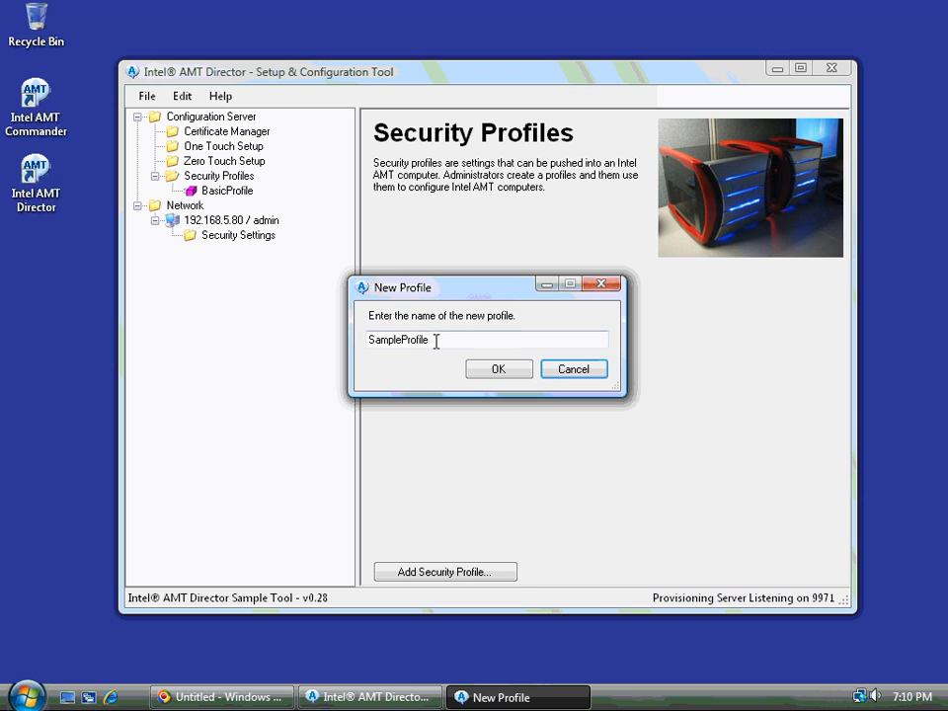
{"action": "left_click_drag", "start_coordinate": [401, 339], "coordinate": [254, 335]}
{"action": "type", "text": "Secure"}
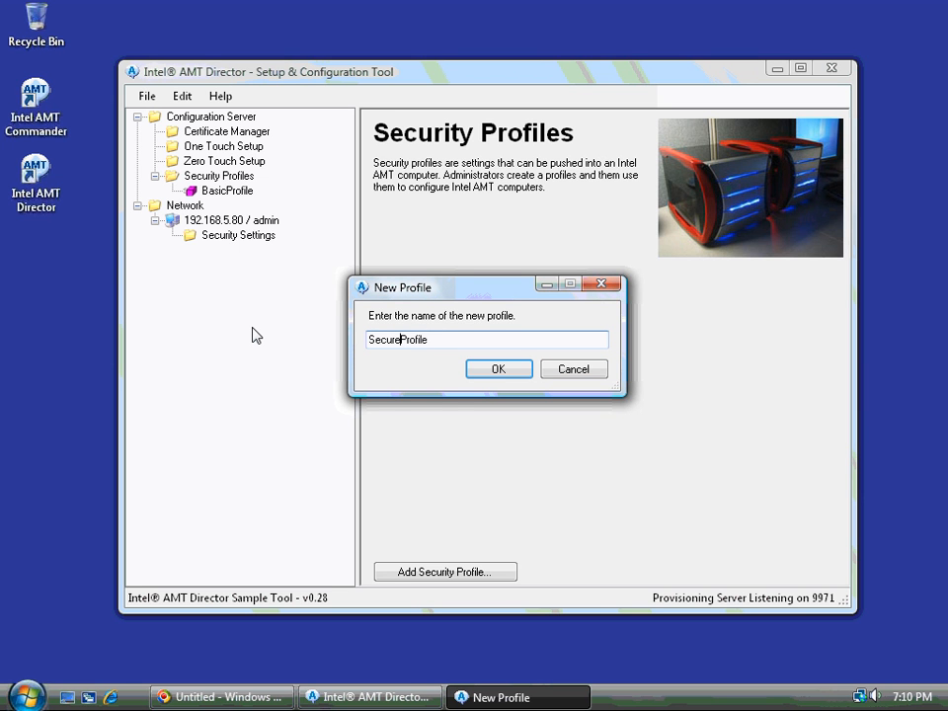
{"action": "left_click", "coordinate": [481, 371]}
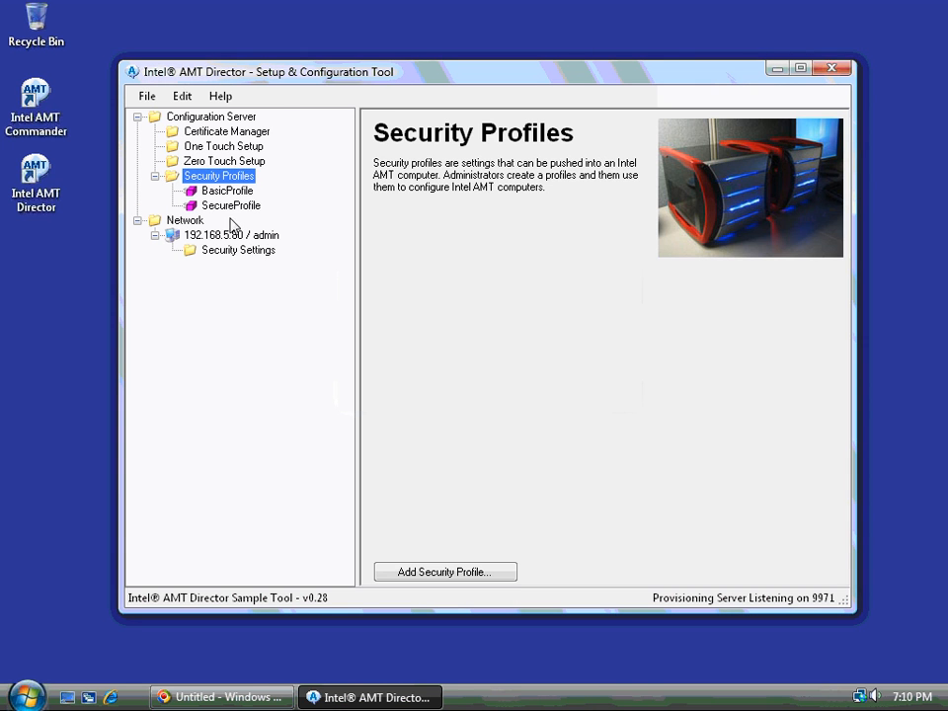
Enable the WebUI, IDE-R and SOL interfaces in SecureProfile.
{"action": "left_click", "coordinate": [227, 205]}
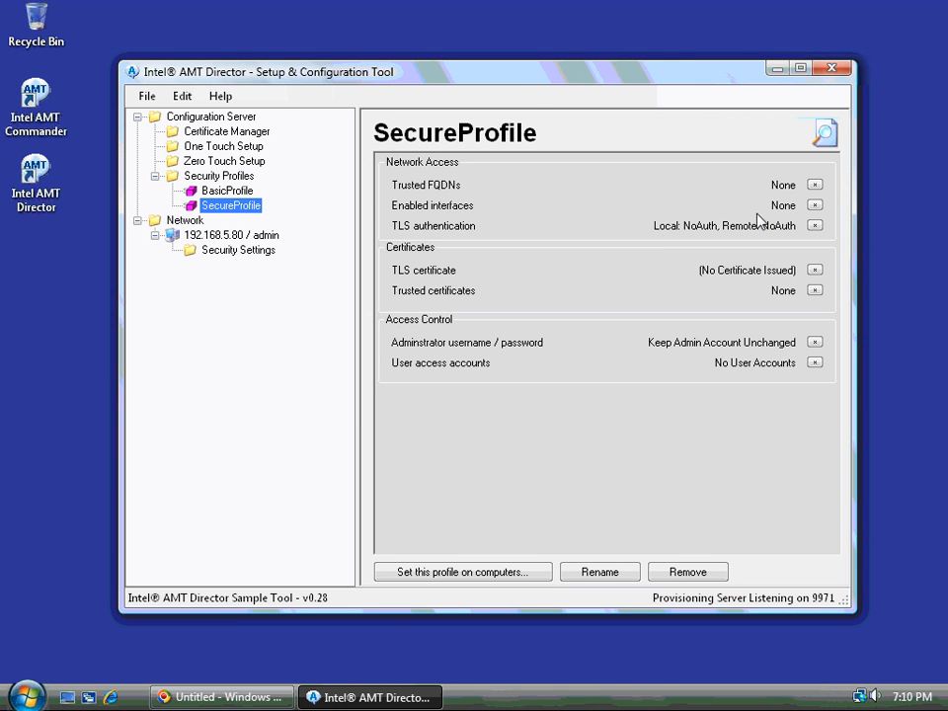
{"action": "left_click", "coordinate": [814, 205]}
{"action": "left_click", "coordinate": [391, 332]}
{"action": "left_click", "coordinate": [398, 354]}
{"action": "left_click", "coordinate": [420, 374]}
{"action": "left_click", "coordinate": [512, 412]}
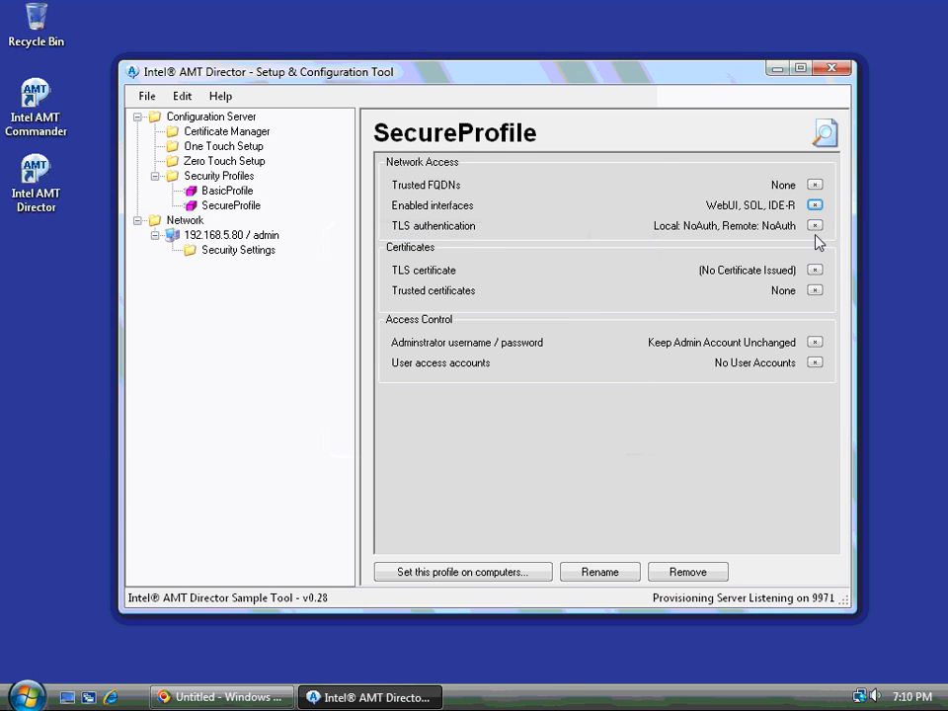
Require ServerAuth TLS authentication for both local and remote access.
{"action": "left_click", "coordinate": [815, 226]}
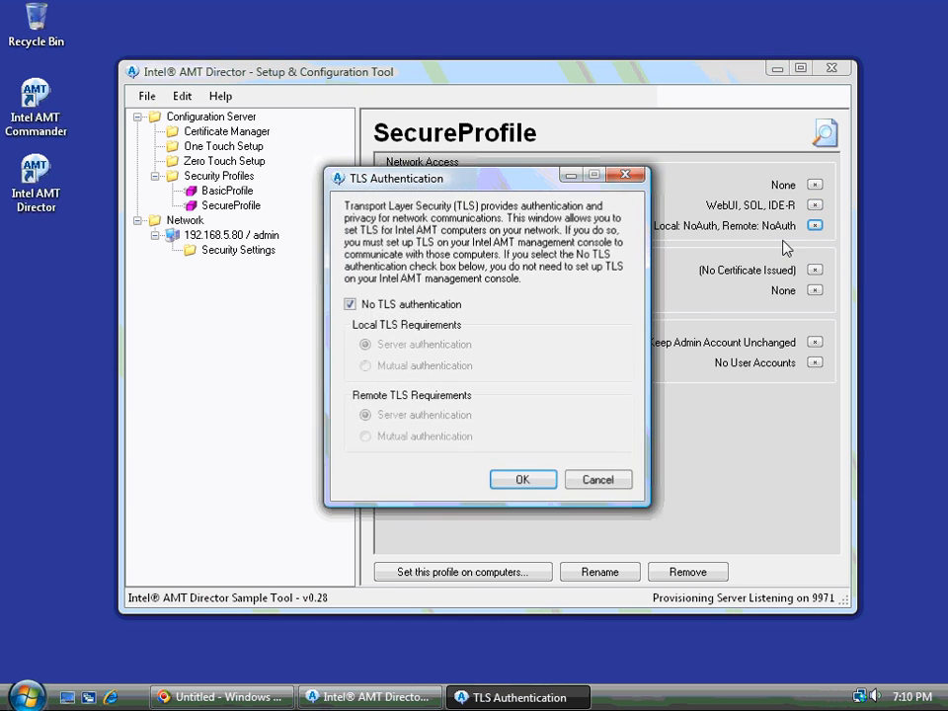
{"action": "left_click", "coordinate": [400, 306]}
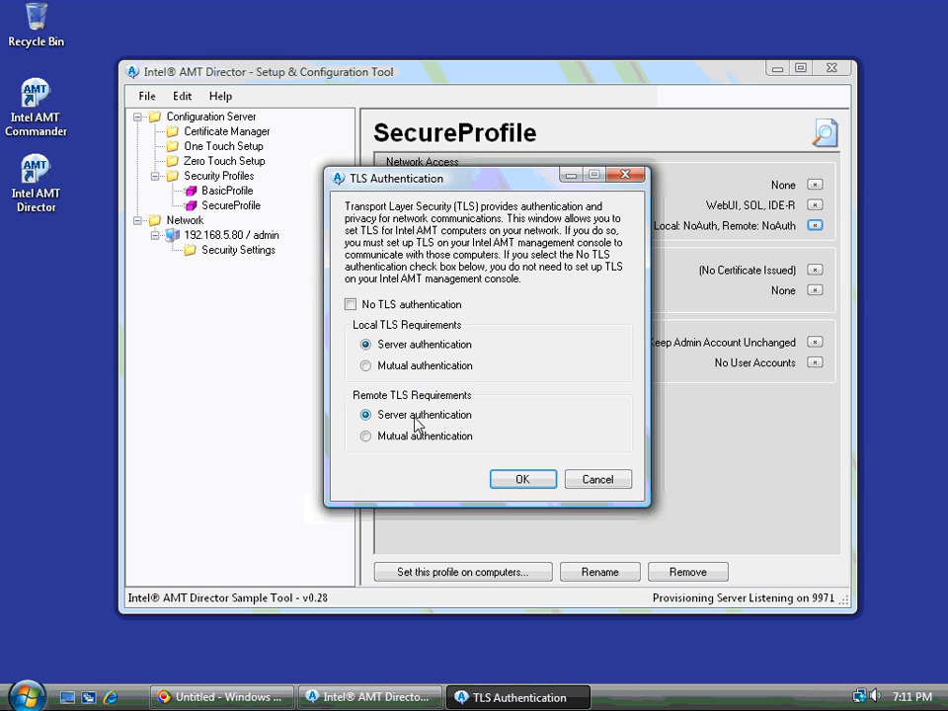
{"action": "left_click", "coordinate": [538, 484]}
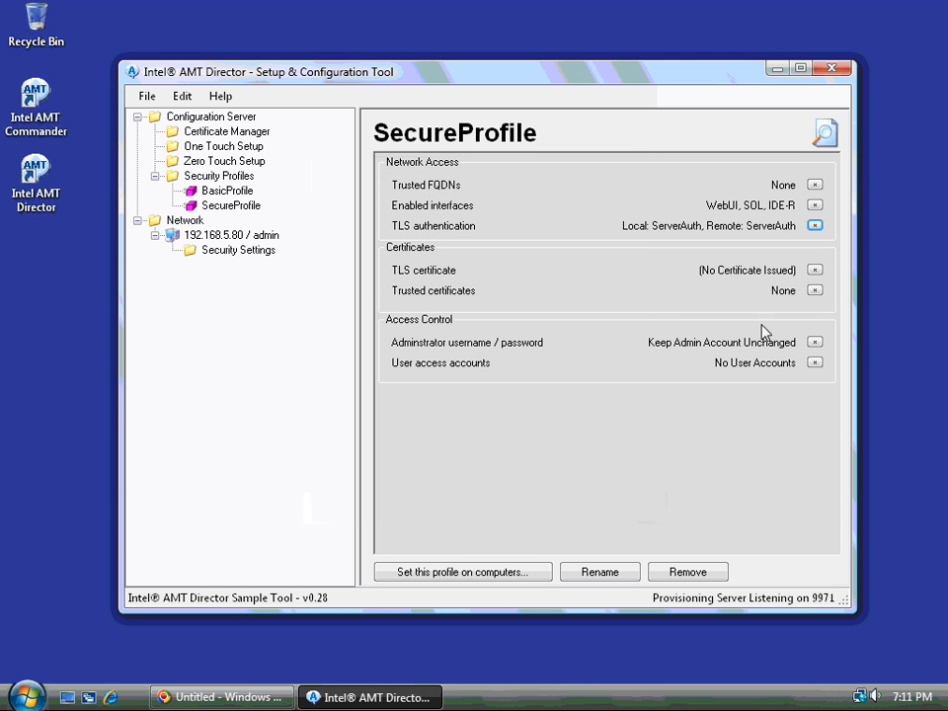
Issue SecureProfile's TLS certificate from Sample Root, using the computer's IP address and 2048 key size.
{"action": "left_click", "coordinate": [815, 270]}
{"action": "left_click", "coordinate": [468, 304]}
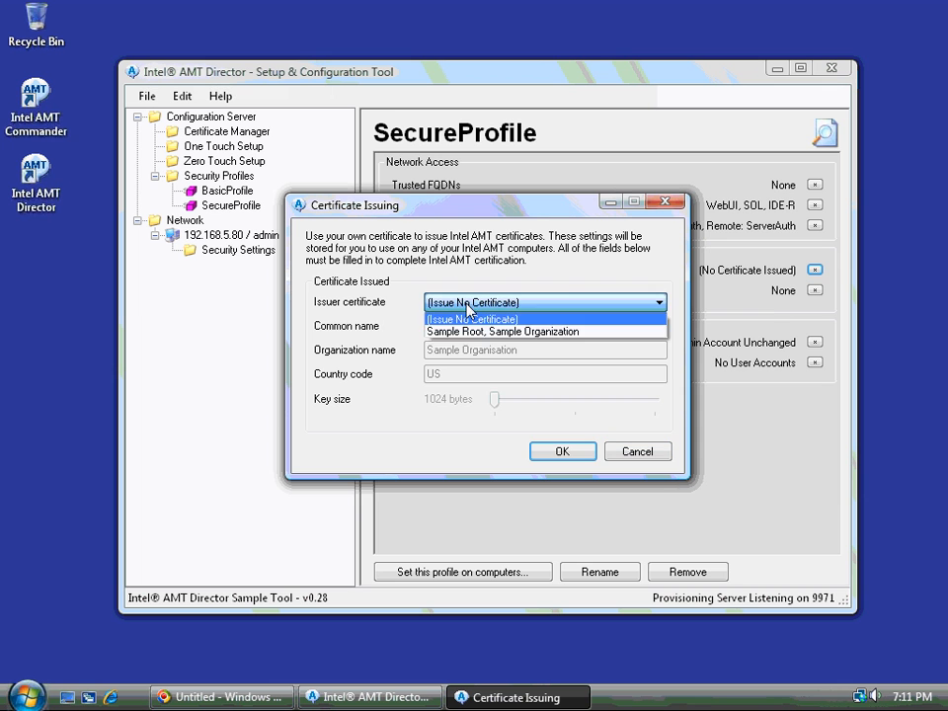
{"action": "left_click", "coordinate": [476, 332]}
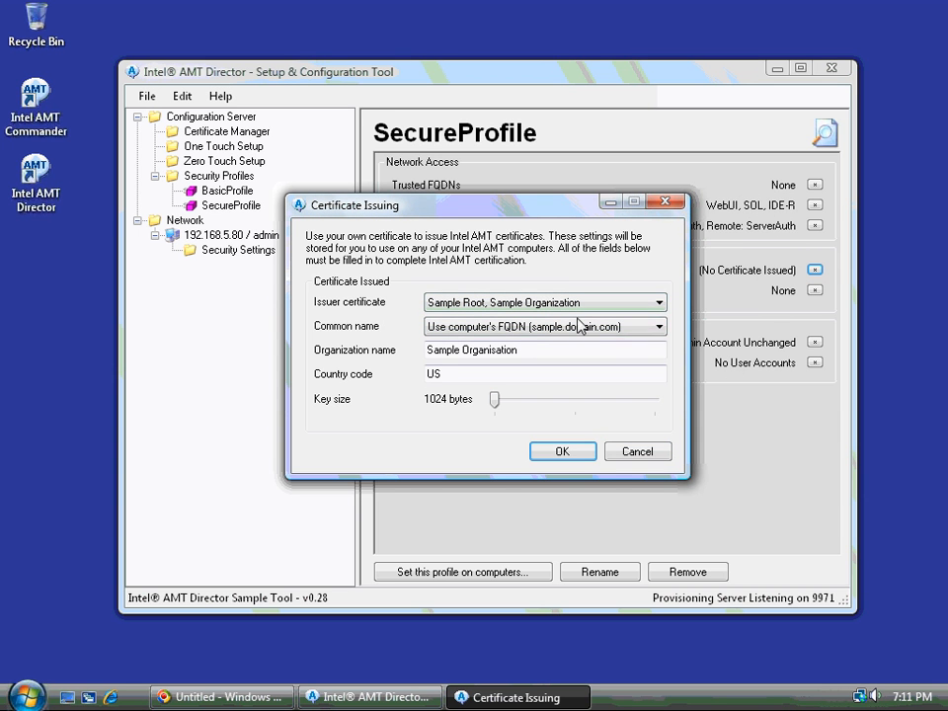
{"action": "left_click", "coordinate": [505, 326]}
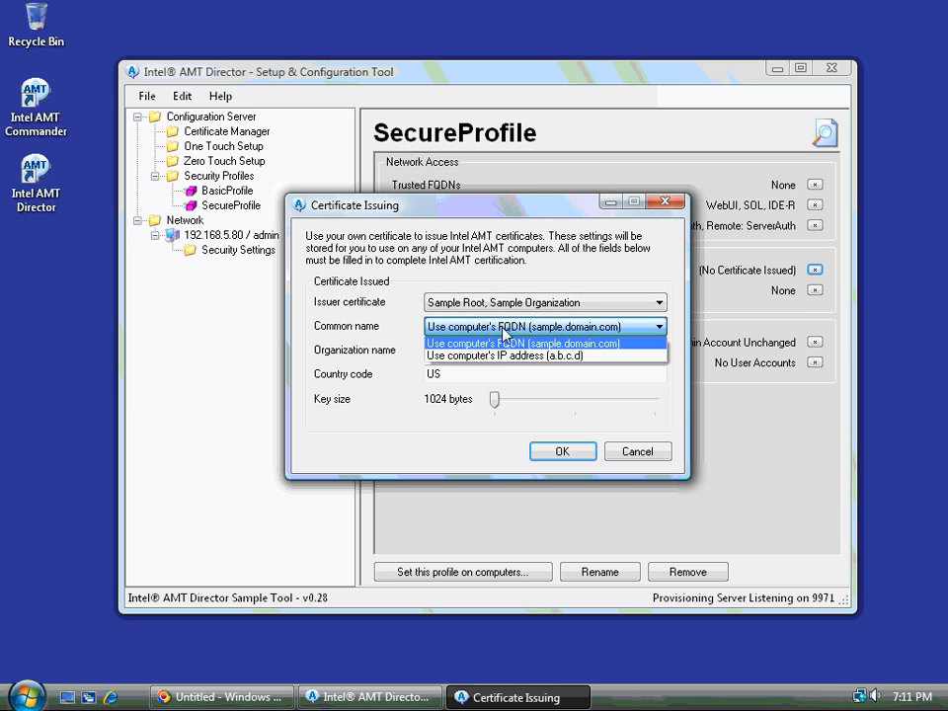
{"action": "left_click", "coordinate": [504, 358]}
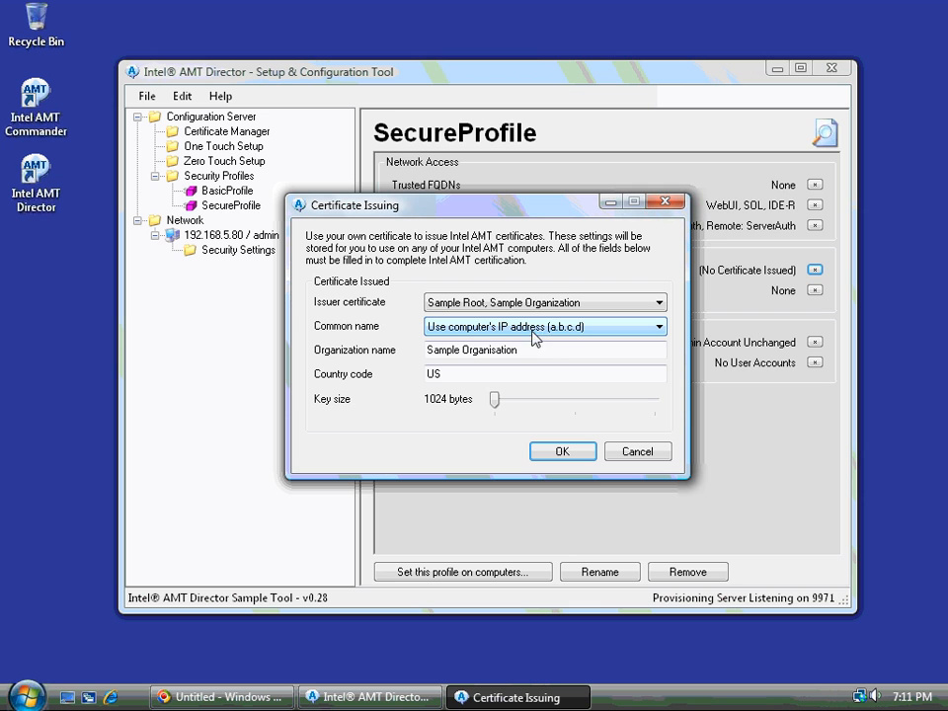
{"action": "left_click", "coordinate": [509, 348]}
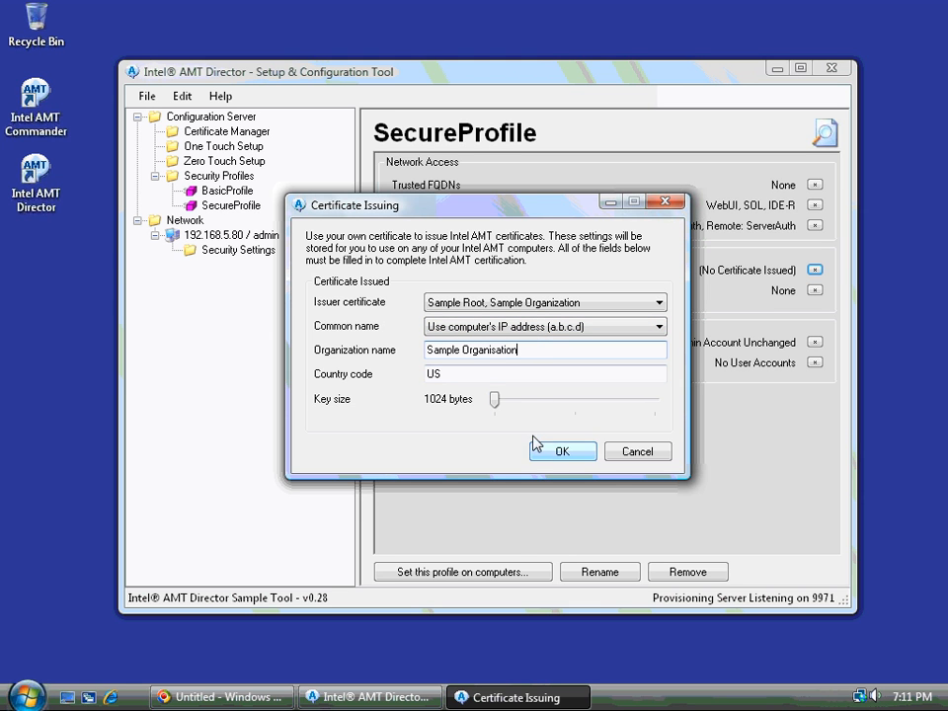
{"action": "mouse_move", "coordinate": [497, 401]}
{"action": "left_mouse_down"}
{"action": "mouse_move", "coordinate": [684, 406]}
{"action": "mouse_move", "coordinate": [489, 398]}
{"action": "left_mouse_up"}
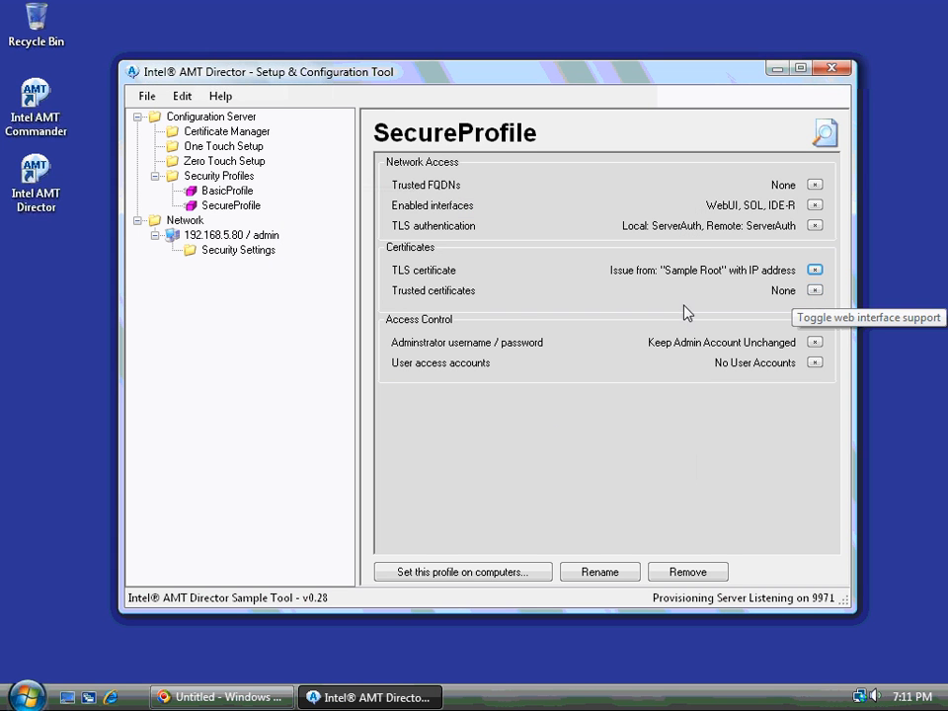
Add Sample Root as SecureProfile's trusted certificate and leave the trusted FQDN list empty.
{"action": "left_click", "coordinate": [815, 291]}
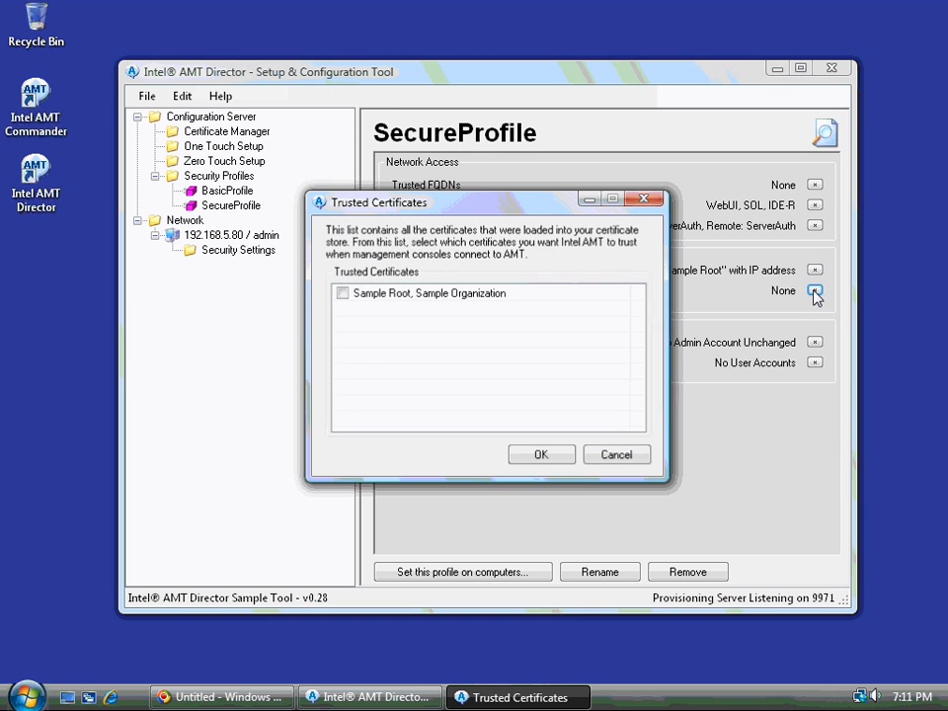
{"action": "left_click", "coordinate": [343, 294]}
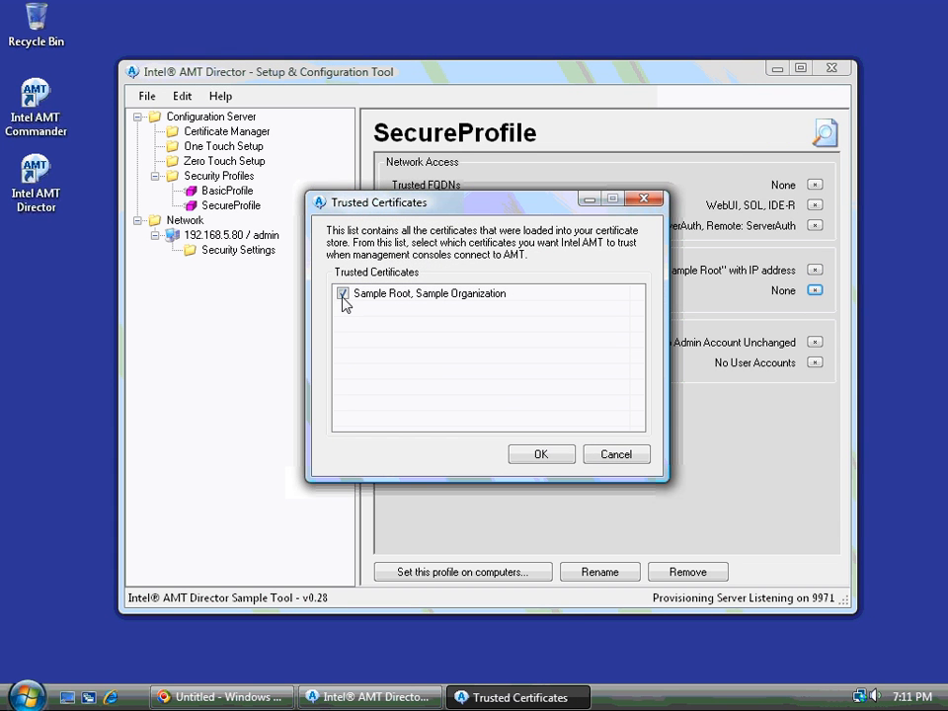
{"action": "left_click", "coordinate": [544, 457]}
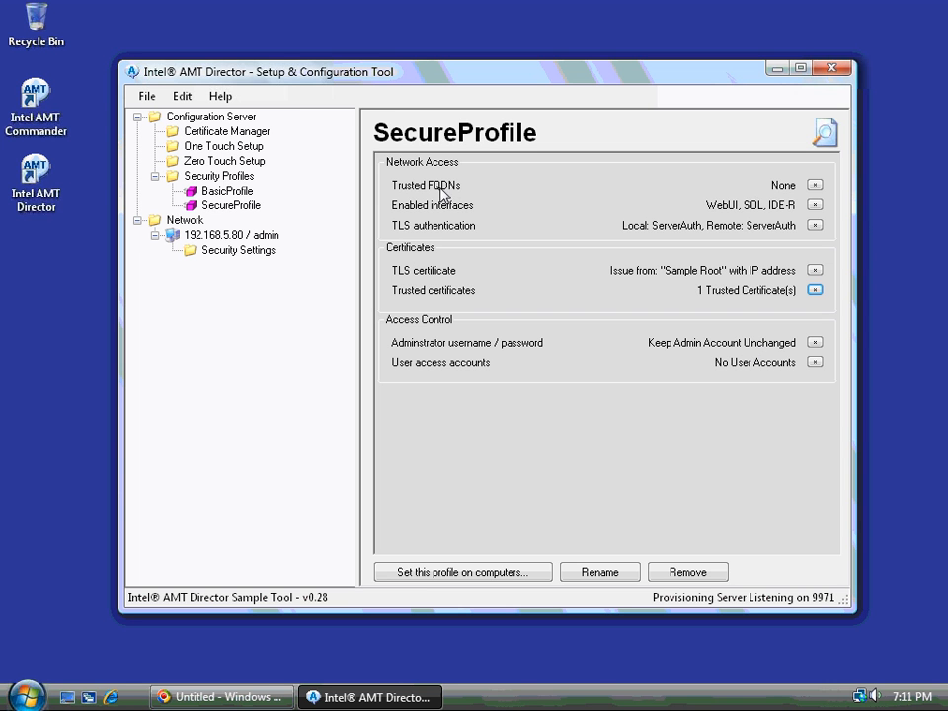
{"action": "left_click", "coordinate": [815, 186]}
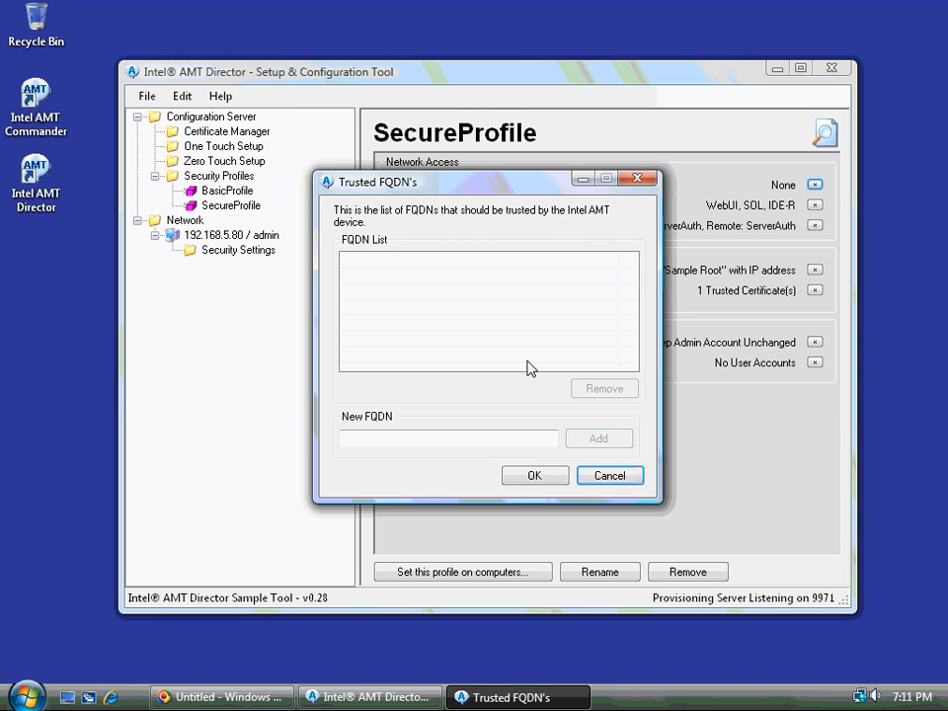
{"action": "left_click", "coordinate": [612, 480]}
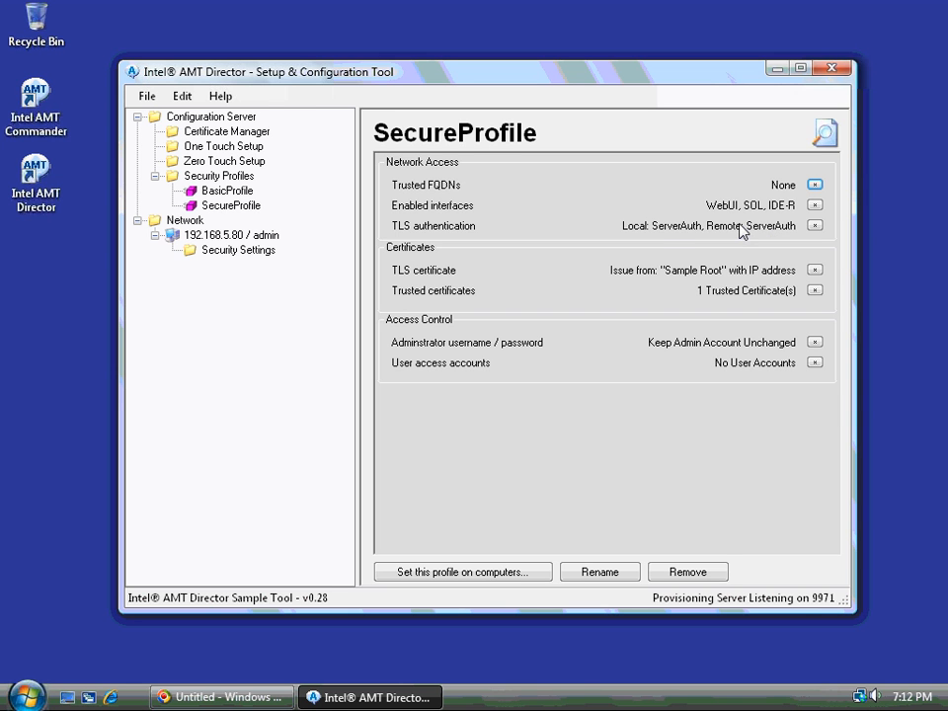
Apply SecureProfile to 192.168.5.80 / admin and view its Connect & Setup page.
{"action": "right_click", "coordinate": [243, 214]}
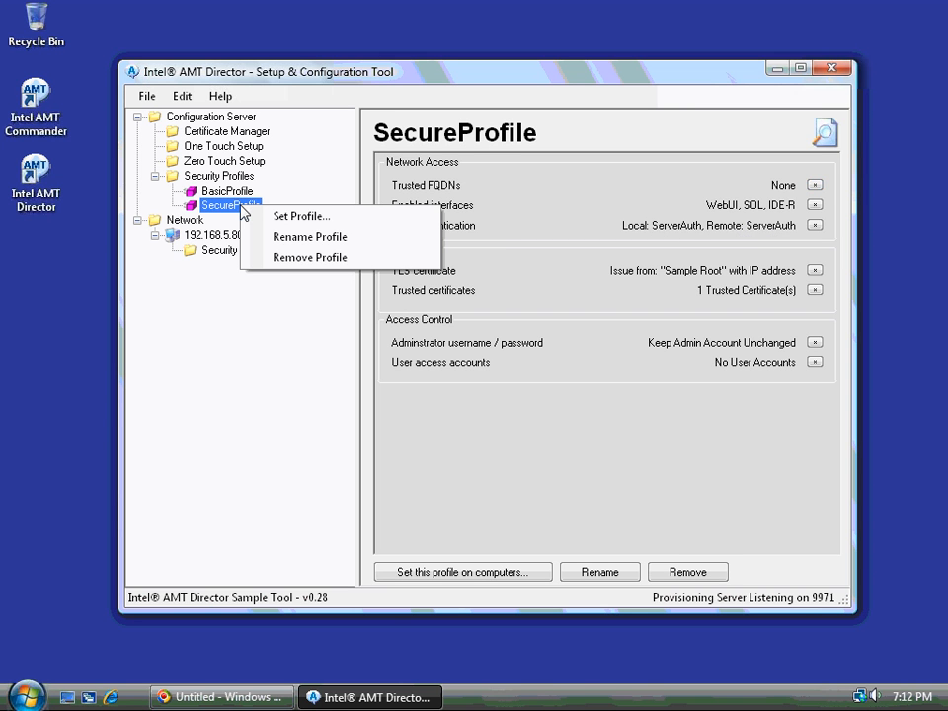
{"action": "left_click", "coordinate": [268, 217]}
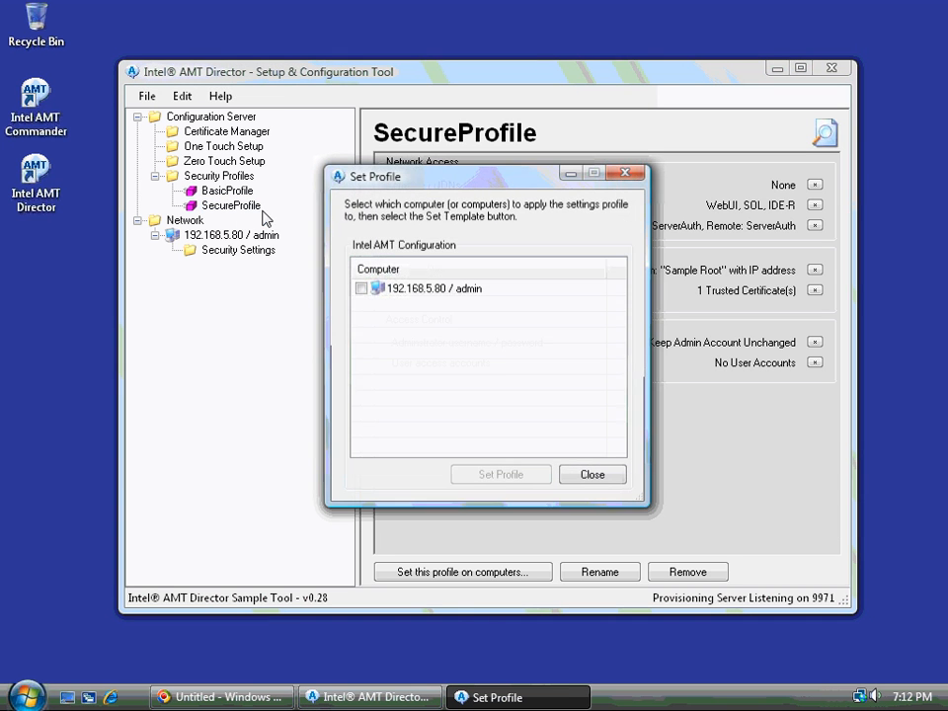
{"action": "left_click", "coordinate": [361, 288]}
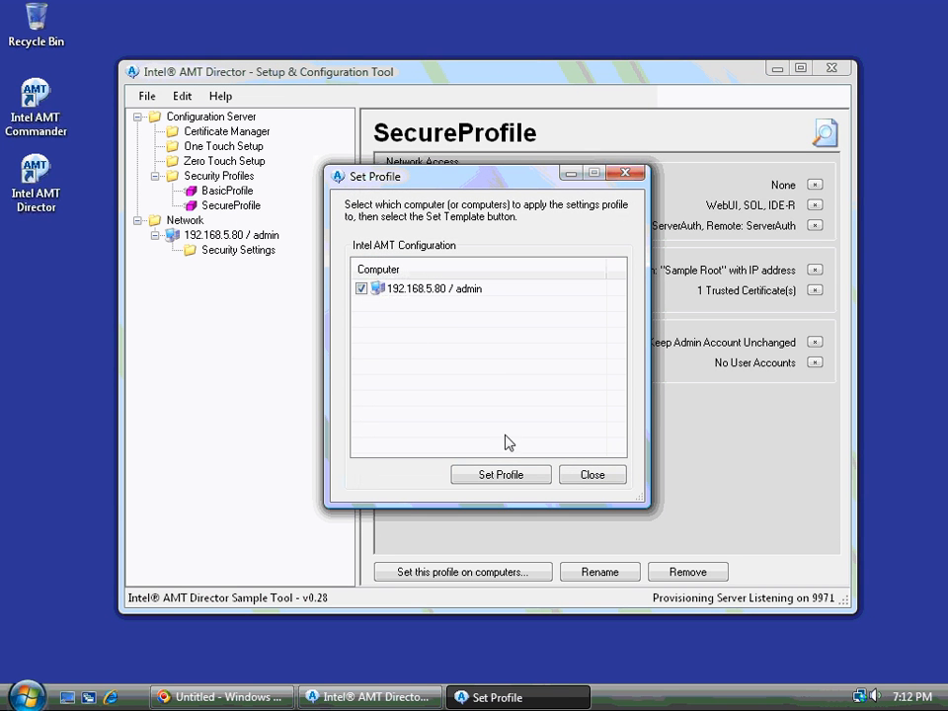
{"action": "left_click", "coordinate": [503, 475]}
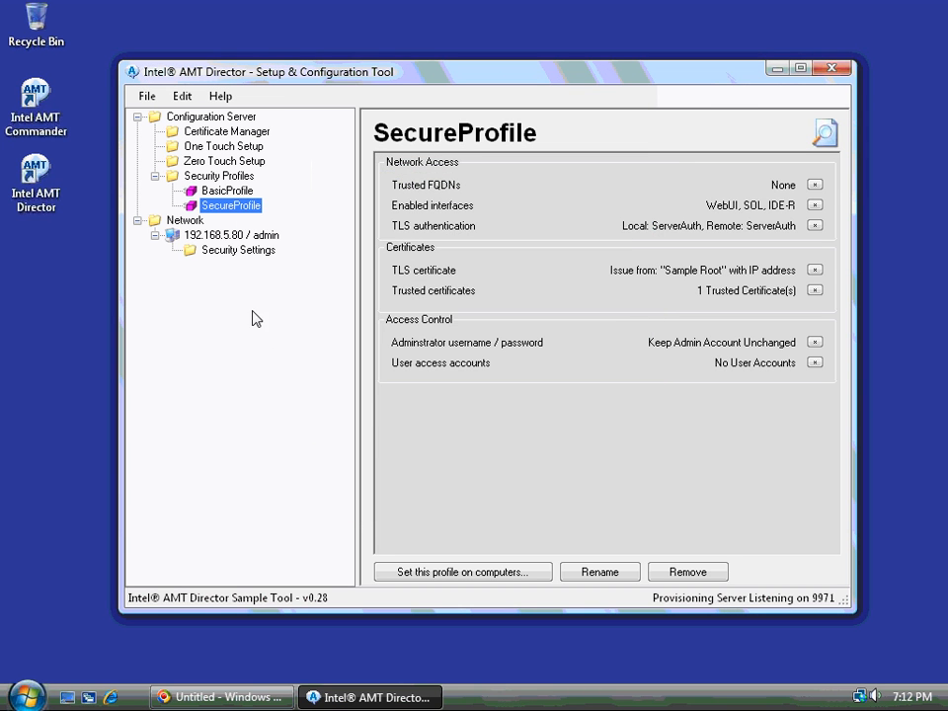
{"action": "left_click", "coordinate": [196, 237]}
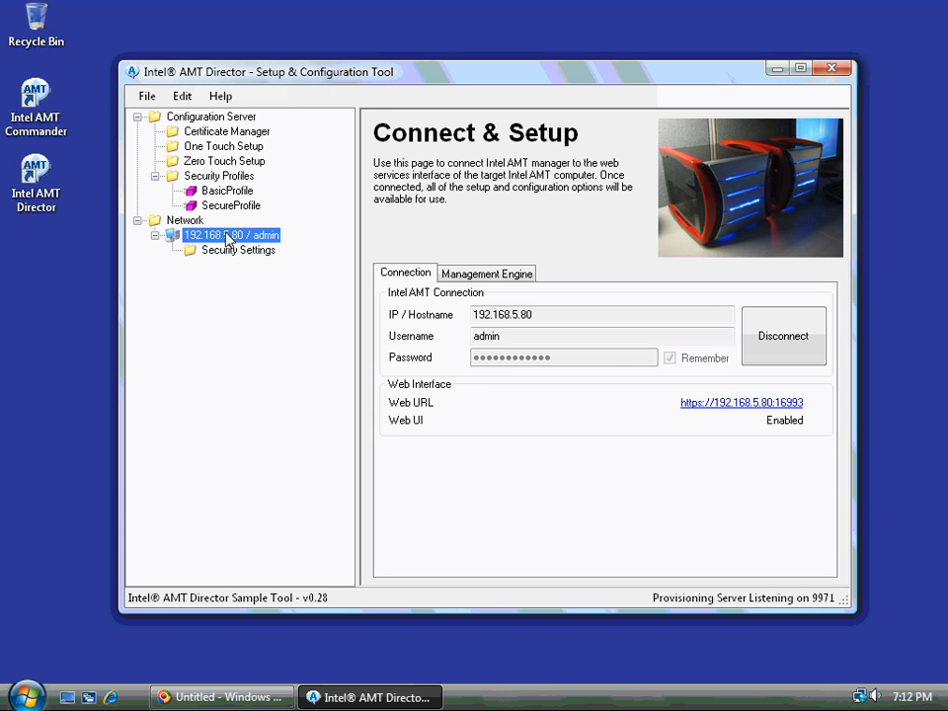
{"action": "left_click", "coordinate": [741, 404]}
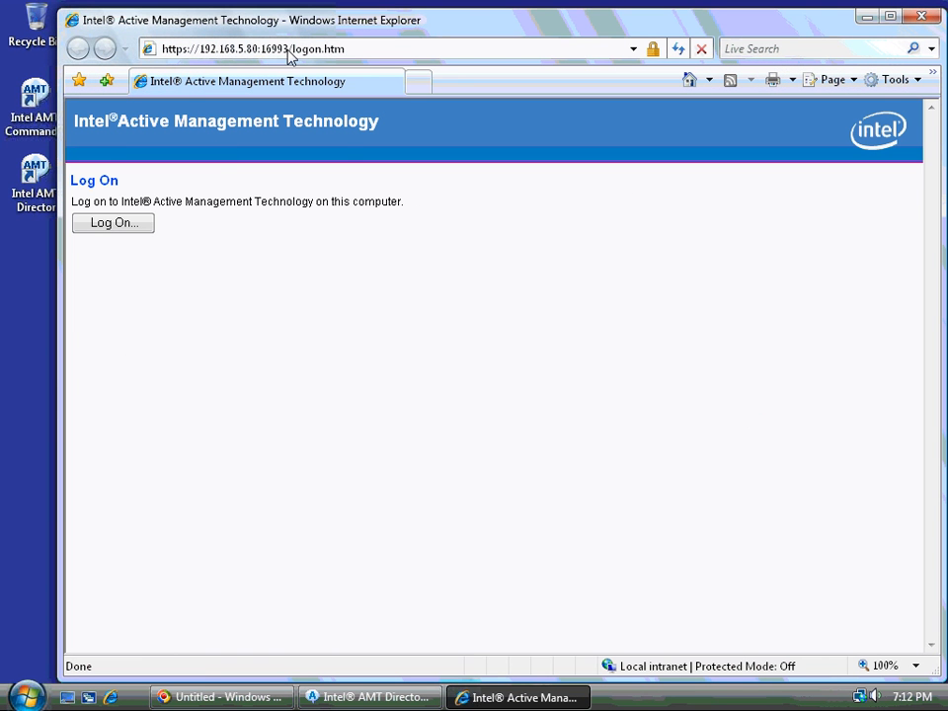
Log on to the Web UI as admin with the account password.
{"action": "left_click", "coordinate": [110, 229]}
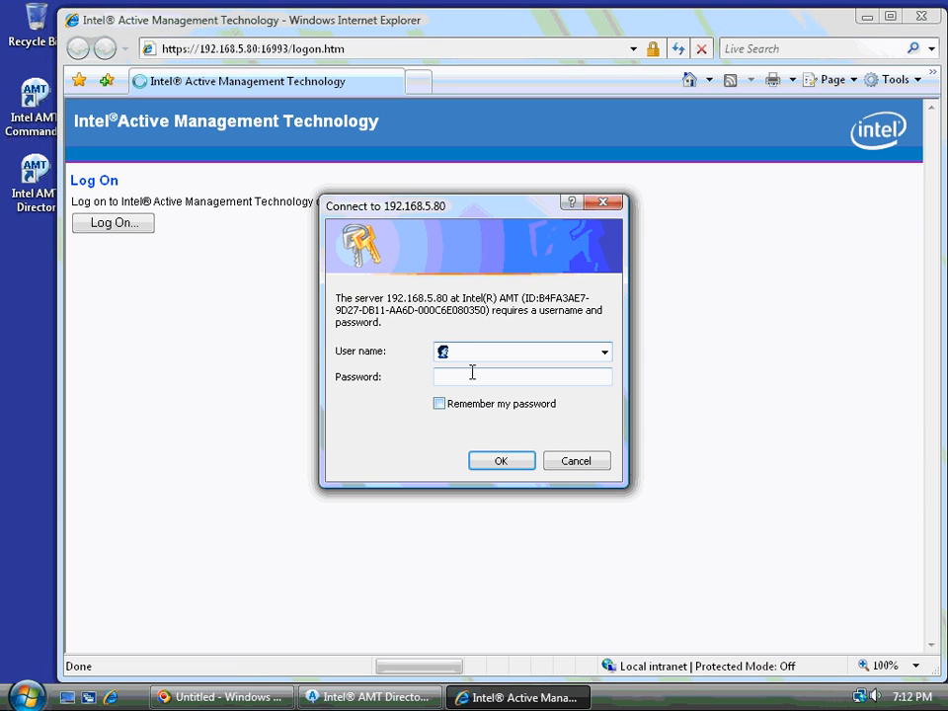
{"action": "type", "text": "admin"}
{"action": "key", "text": "Tab"}
{"action": "type", "text": "••••••"}
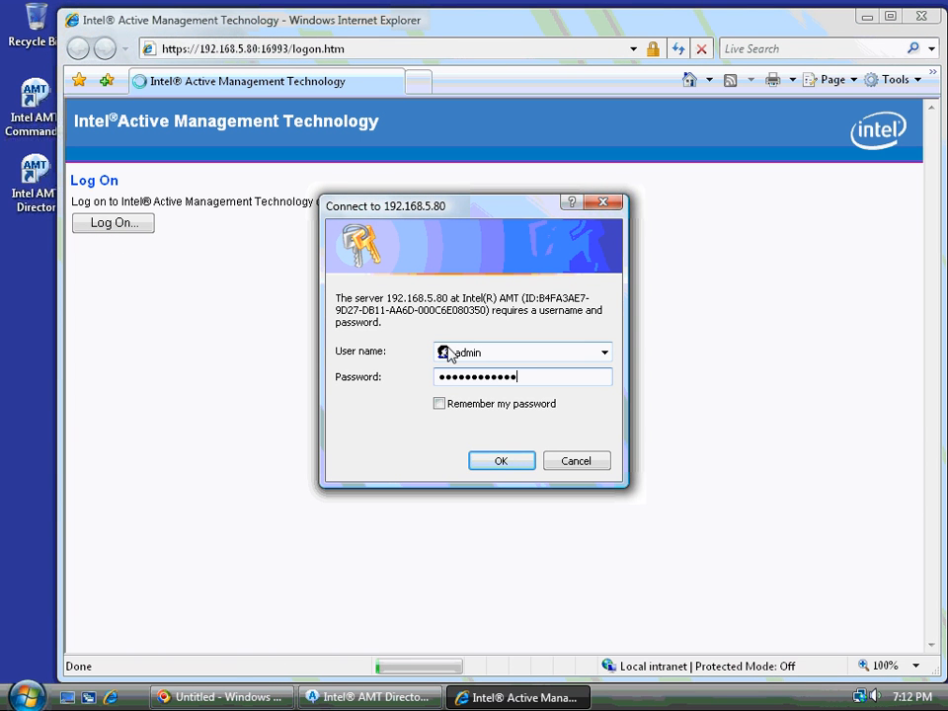
{"action": "left_click", "coordinate": [486, 462]}
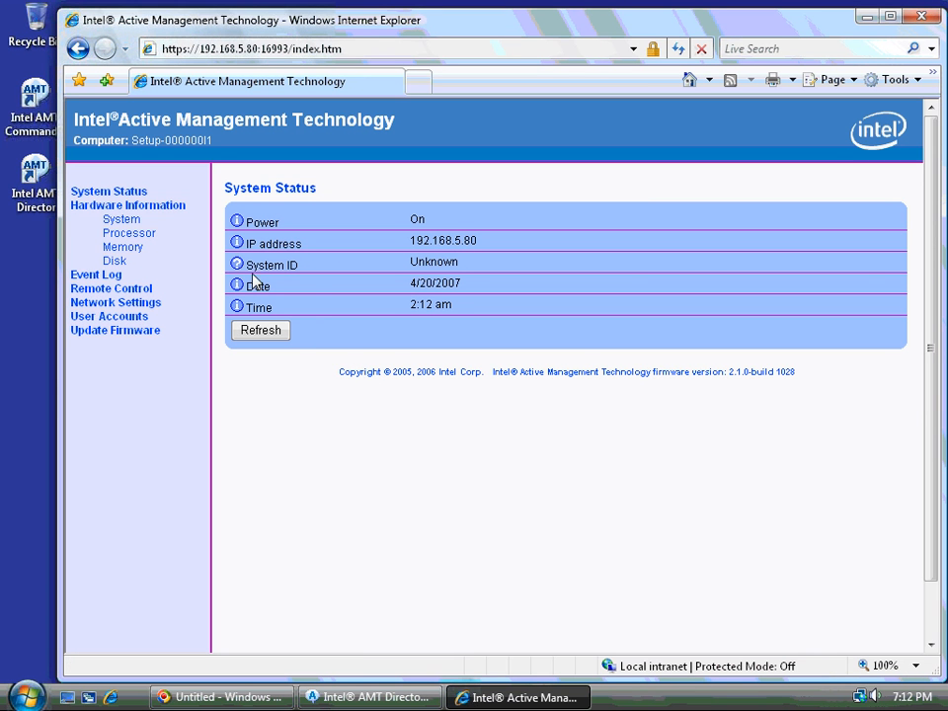
Confirm the site certificate's details and that its certification path leads to the trusted Sample Root.
{"action": "left_click", "coordinate": [653, 50]}
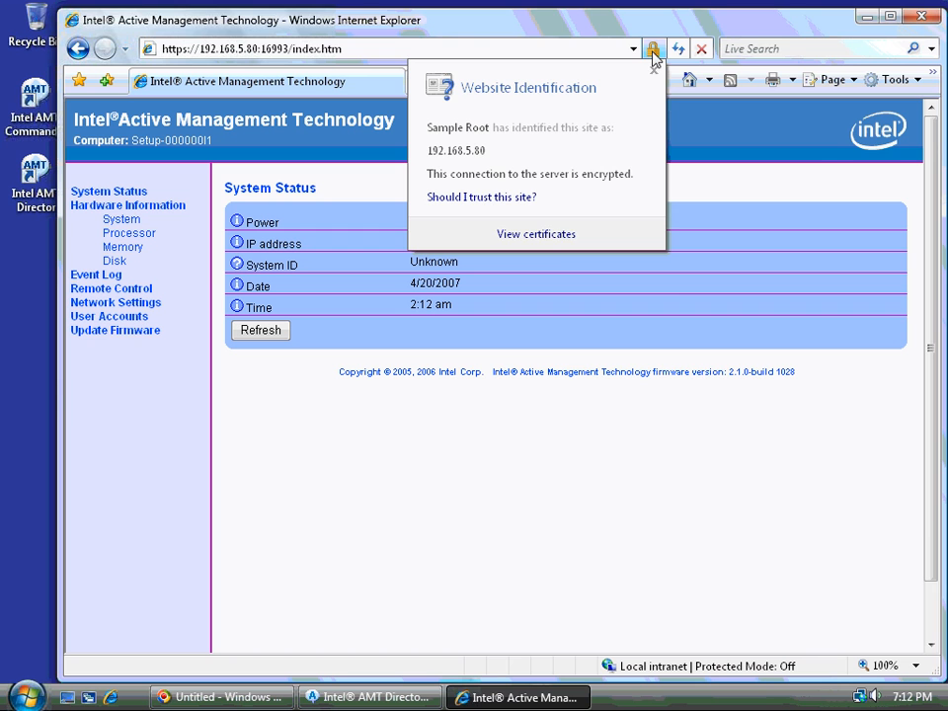
{"action": "left_click", "coordinate": [550, 235]}
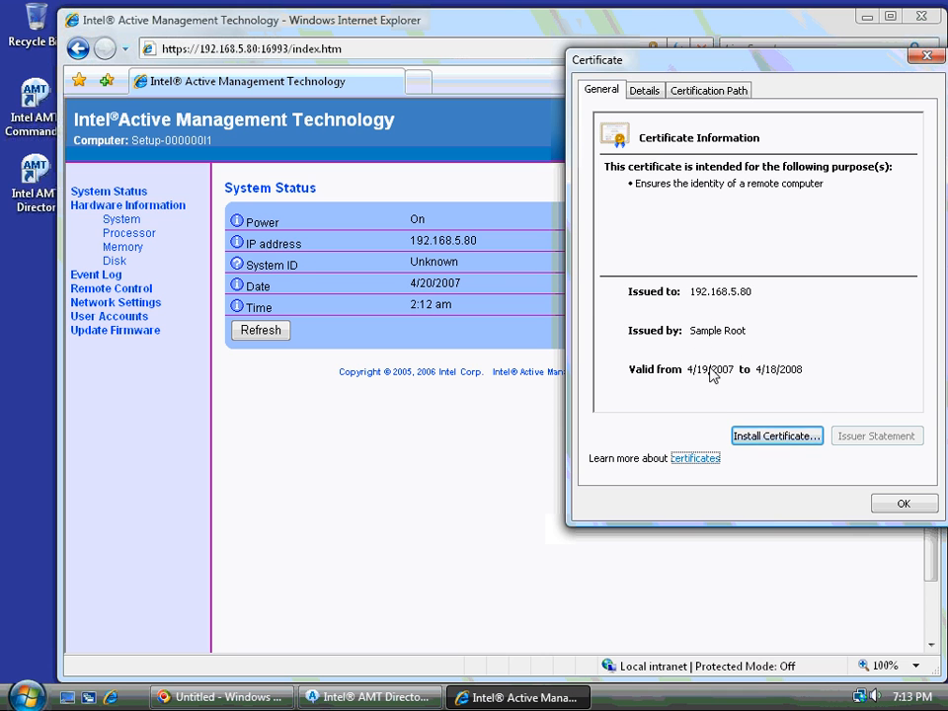
{"action": "left_click", "coordinate": [644, 91]}
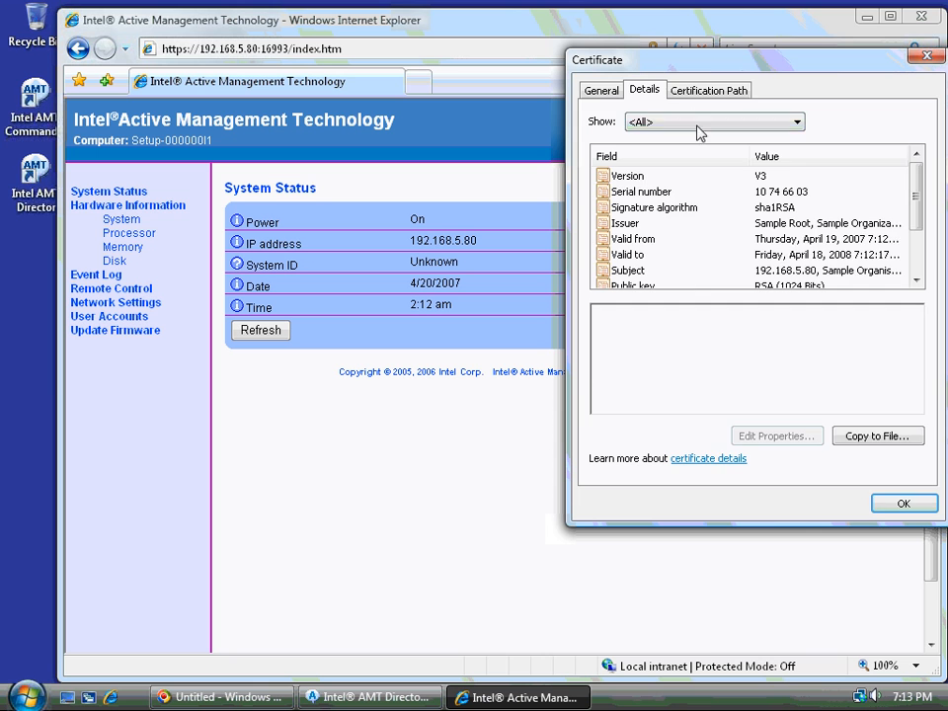
{"action": "left_click", "coordinate": [703, 90]}
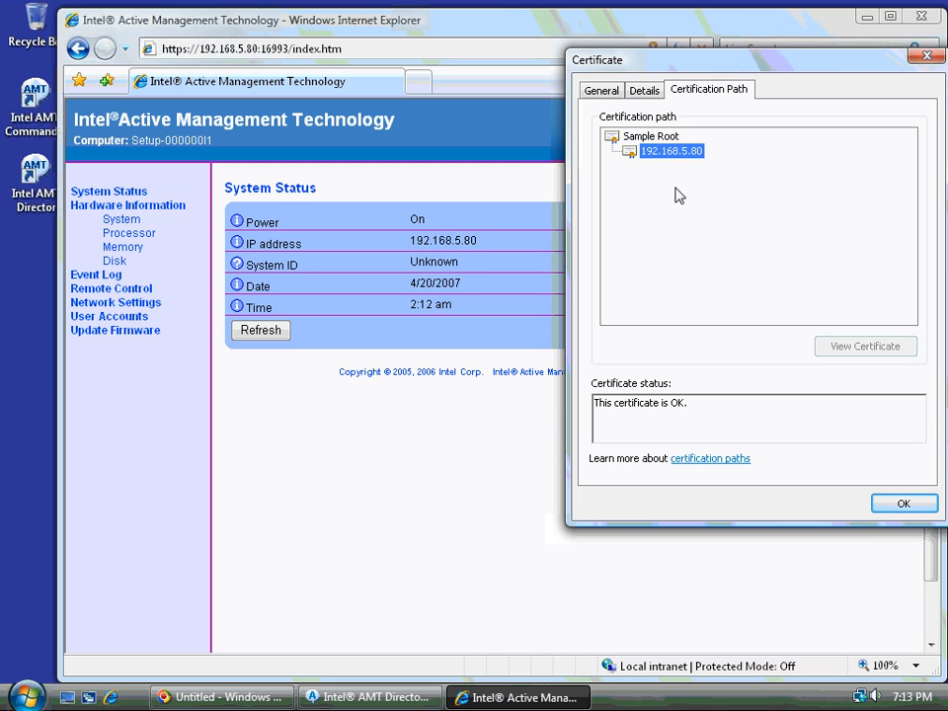
{"action": "left_click", "coordinate": [657, 137]}
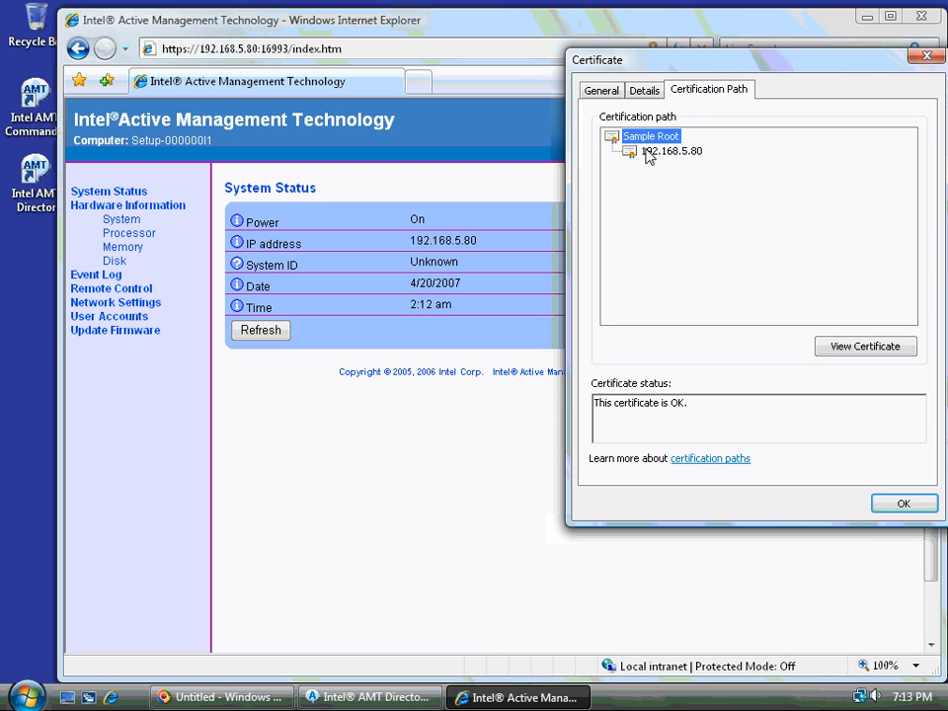
{"action": "left_click", "coordinate": [648, 153]}
{"action": "left_click", "coordinate": [635, 142]}
{"action": "left_click", "coordinate": [902, 504]}
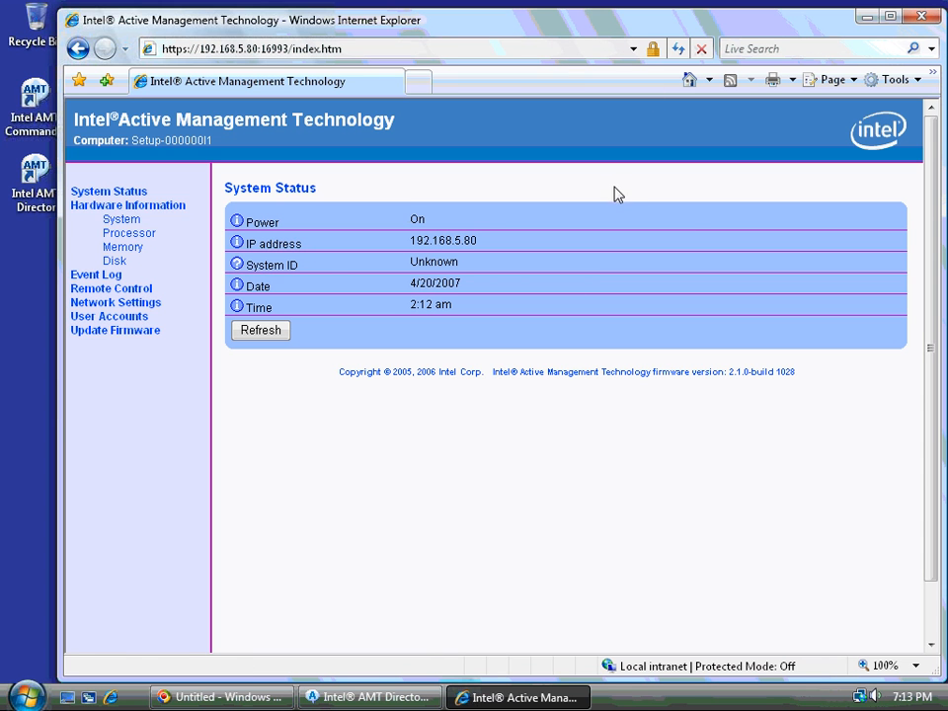
Check the User Accounts and Network Settings pages, then close the web interface browser.
{"action": "left_click", "coordinate": [129, 316]}
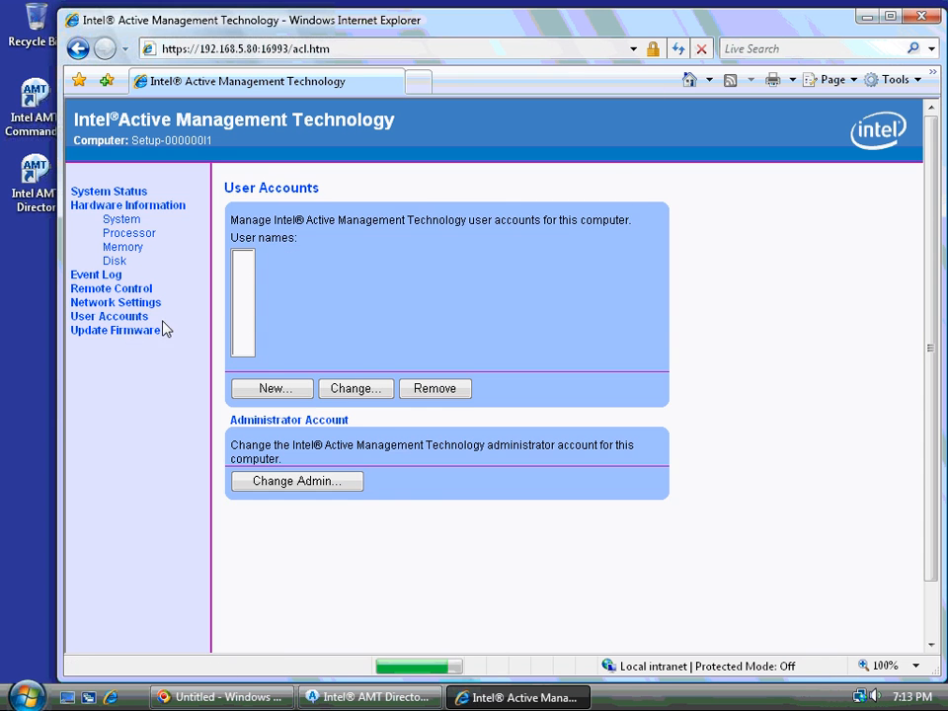
{"action": "left_click", "coordinate": [133, 303]}
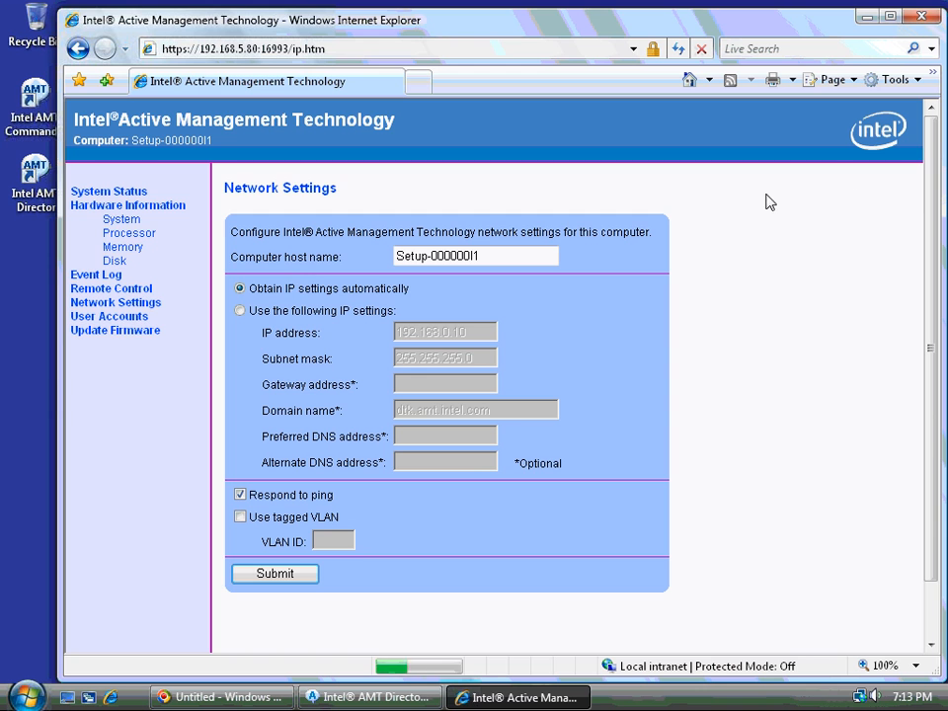
{"action": "left_click", "coordinate": [933, 20]}
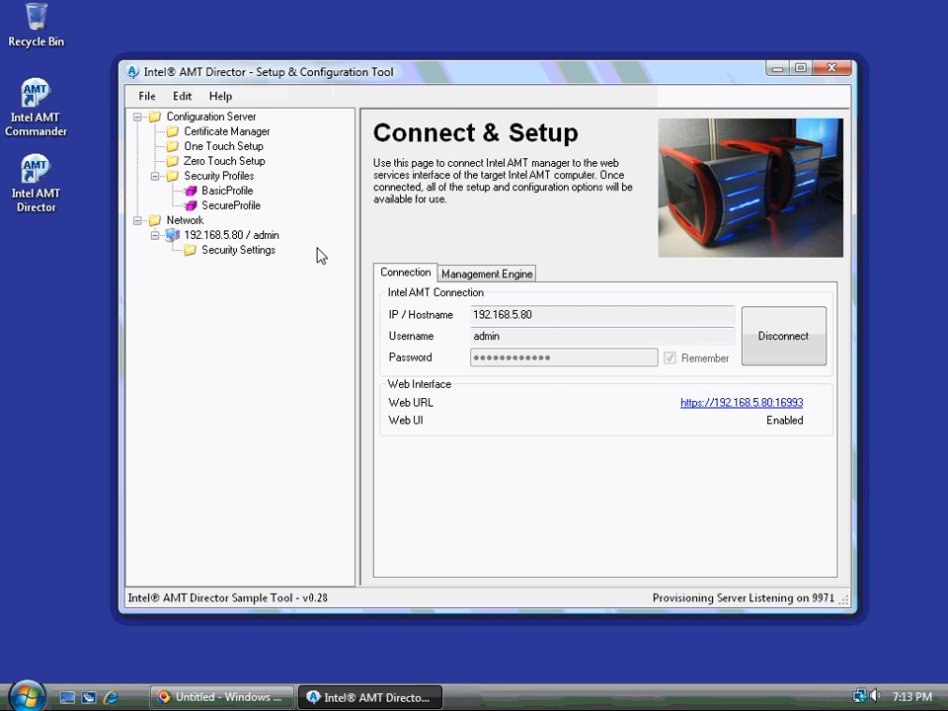
Inspect the TLS certificate chain, confirming the 192.168.5.80 certificate is issued by Sample Root.
{"action": "left_click", "coordinate": [242, 251]}
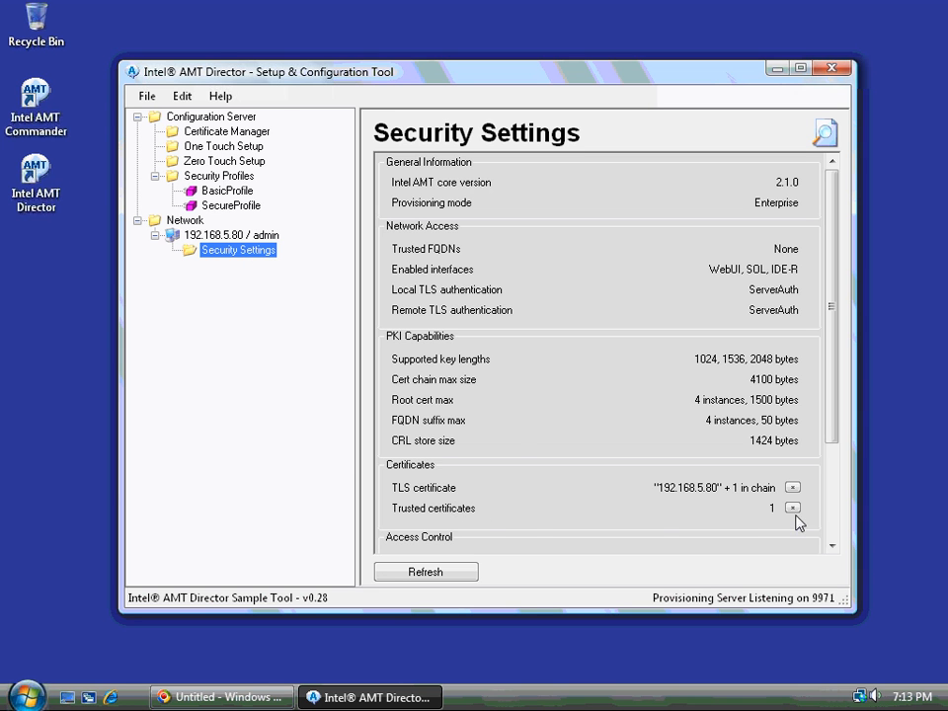
{"action": "left_click", "coordinate": [792, 487]}
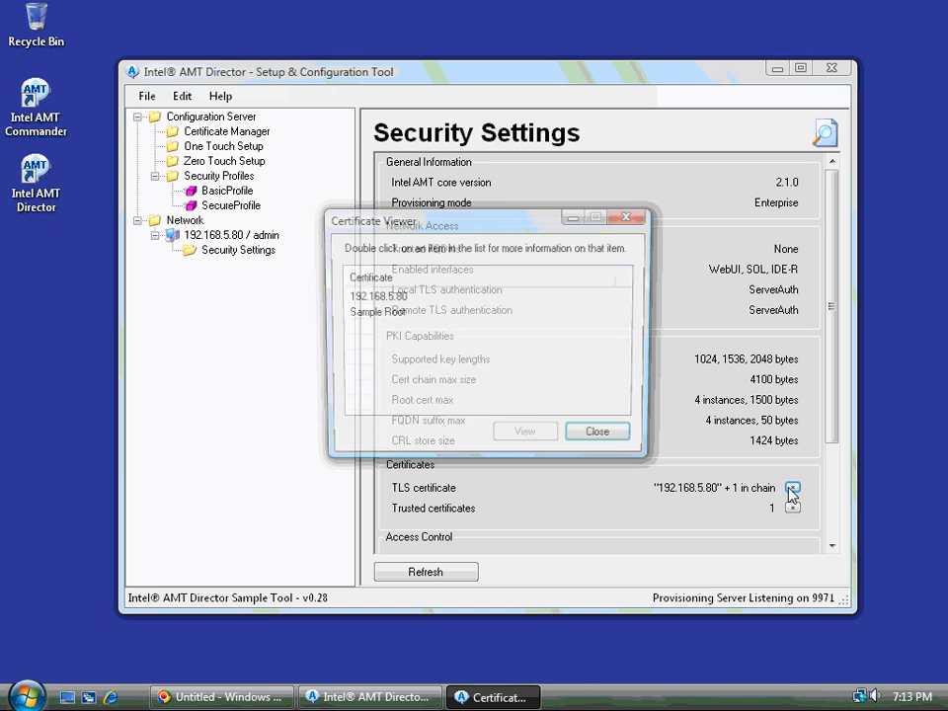
{"action": "left_click", "coordinate": [368, 314]}
{"action": "left_click", "coordinate": [373, 298]}
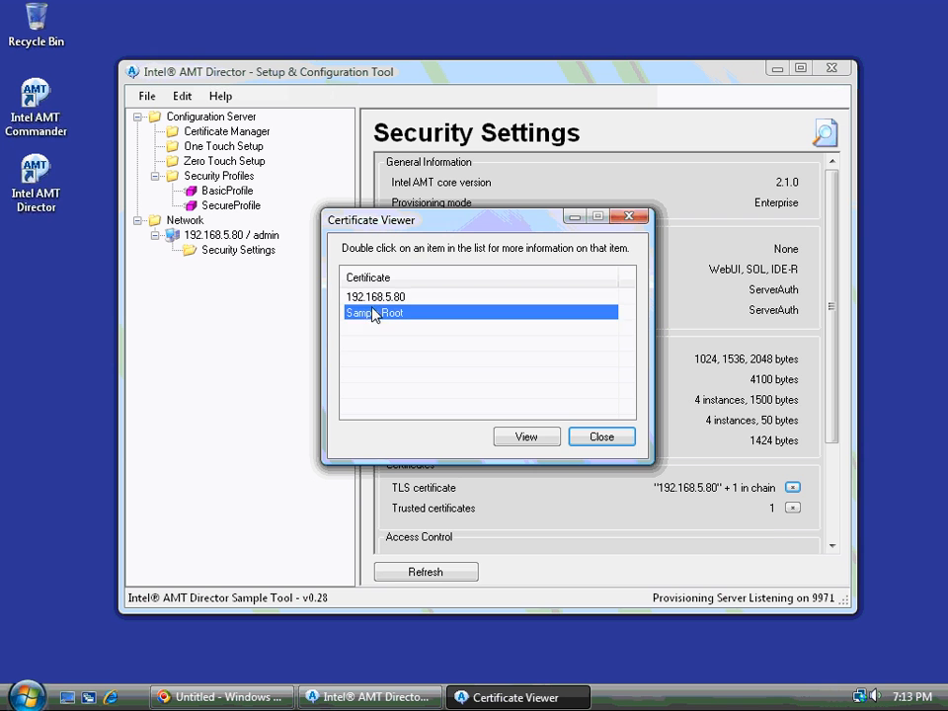
{"action": "left_click", "coordinate": [553, 437]}
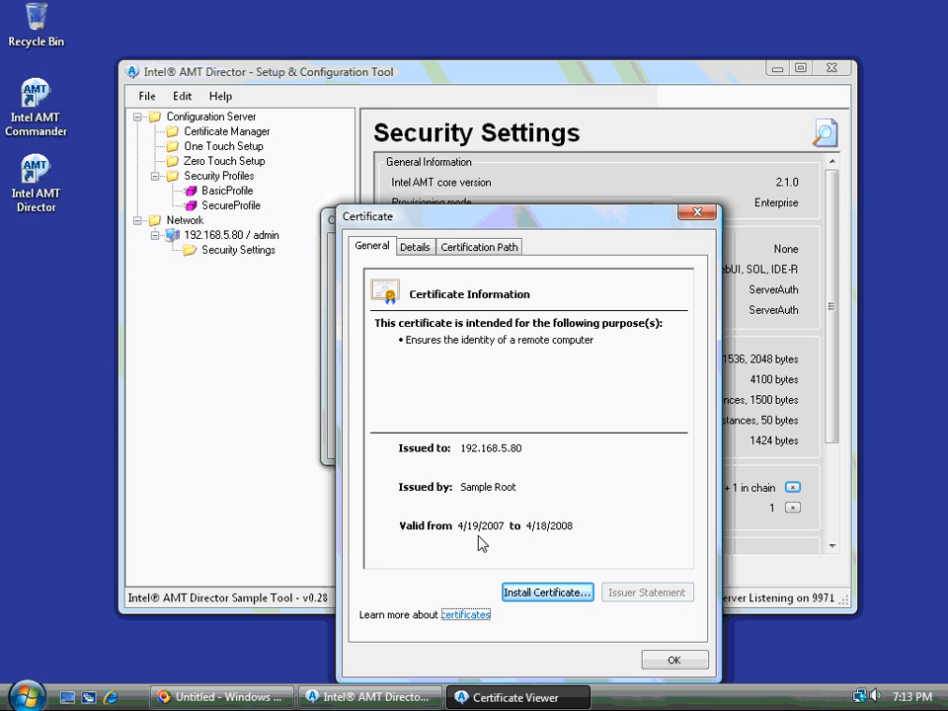
{"action": "left_click", "coordinate": [699, 212]}
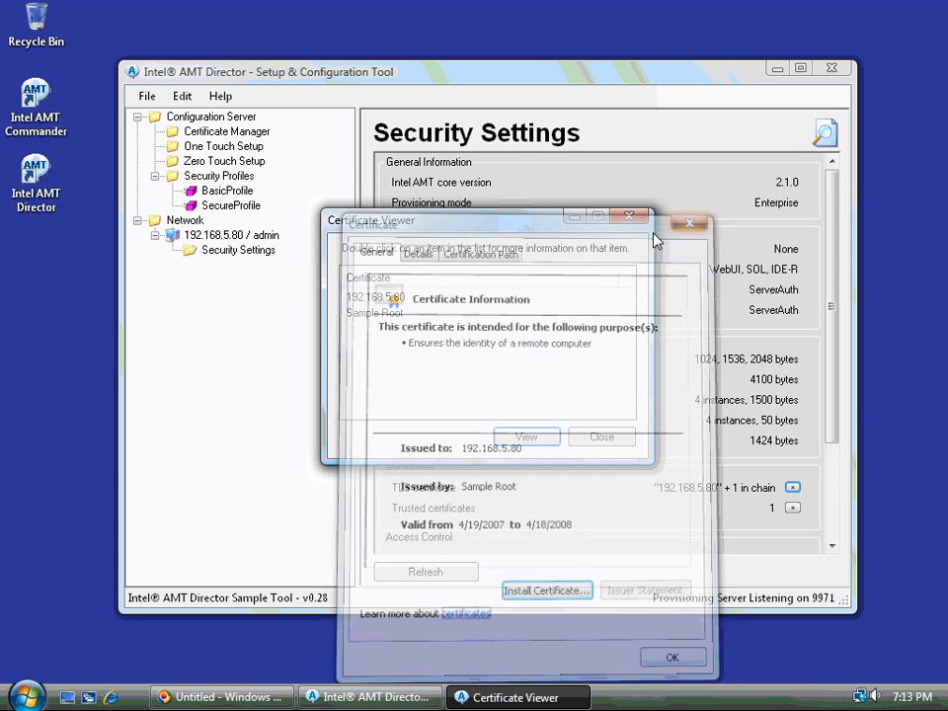
{"action": "left_click", "coordinate": [385, 313]}
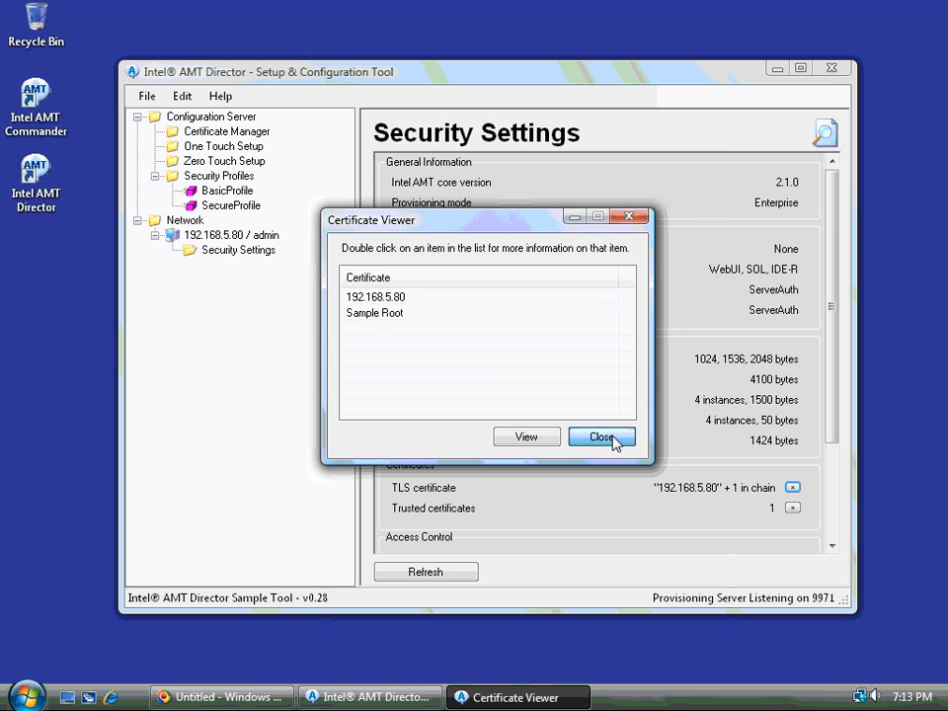
{"action": "left_click", "coordinate": [613, 440]}
Move the Intel AMT Director window toward the lower right of the screen.
{"action": "scroll", "coordinate": [637, 449], "scroll_direction": "down", "scroll_amount": 3}
{"action": "scroll", "coordinate": [635, 443], "scroll_direction": "up", "scroll_amount": 3}
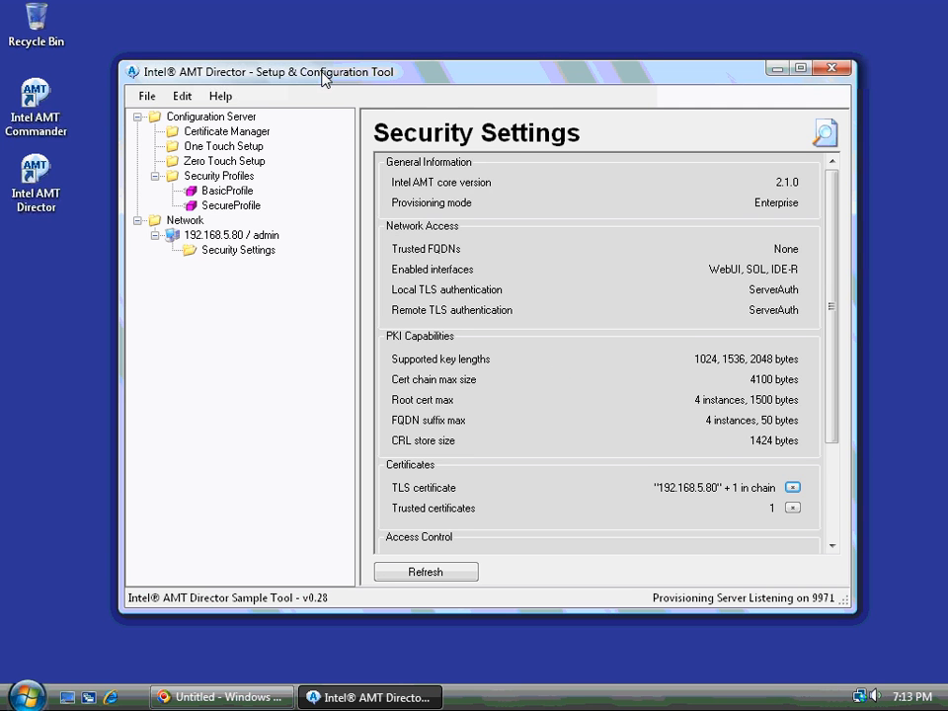
{"action": "left_click_drag", "start_coordinate": [326, 79], "coordinate": [644, 329]}
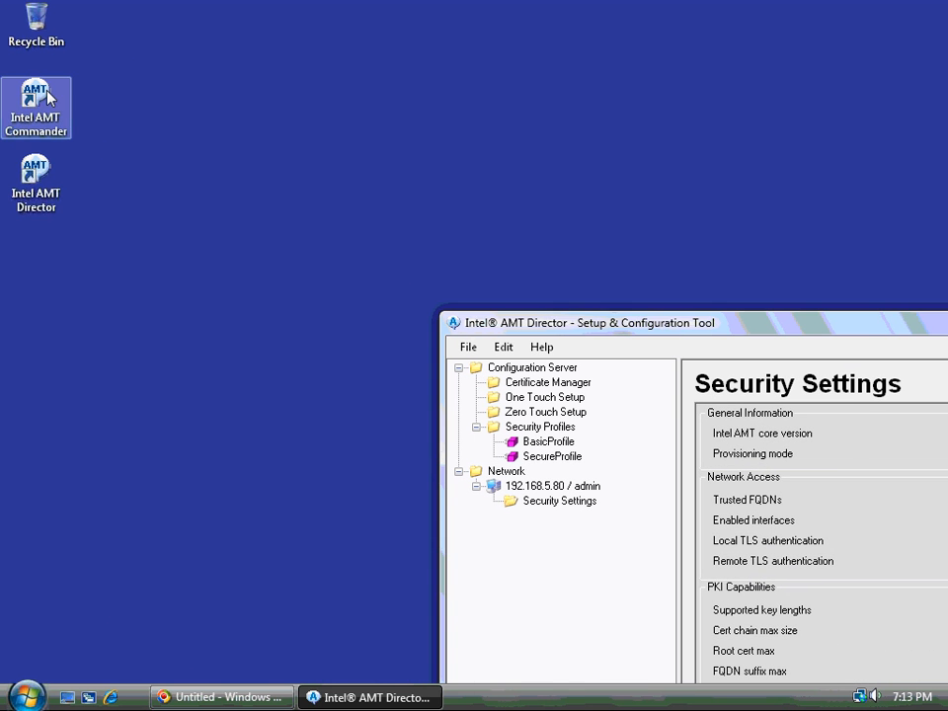
Launch Intel AMT Commander from its shortcut and place its window higher up.
{"action": "right_click", "coordinate": [49, 98]}
{"action": "left_click", "coordinate": [70, 102]}
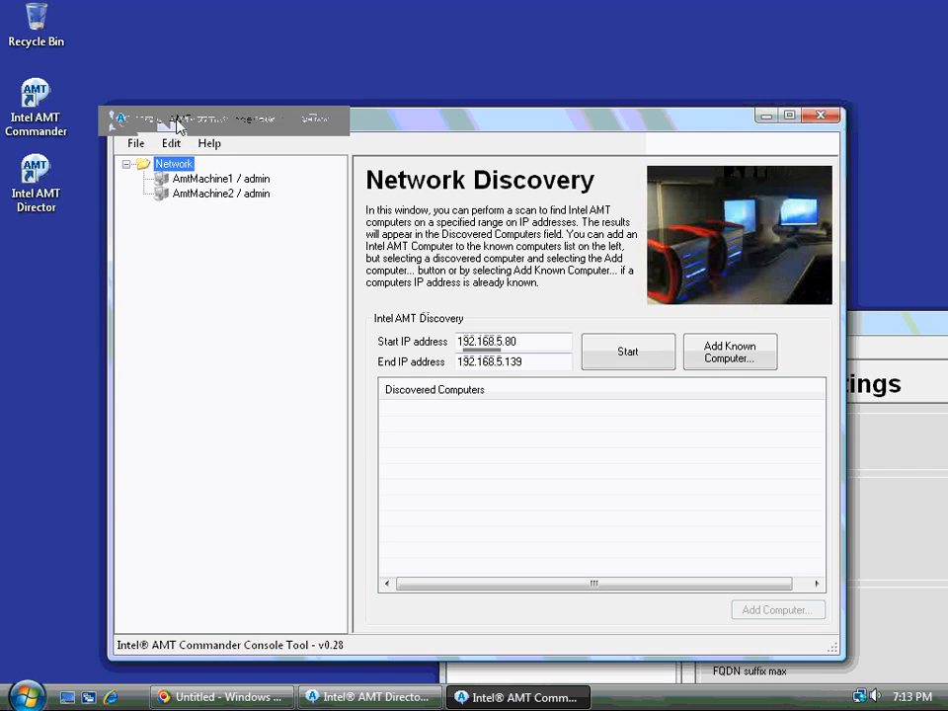
{"action": "left_click_drag", "start_coordinate": [176, 121], "coordinate": [158, 65]}
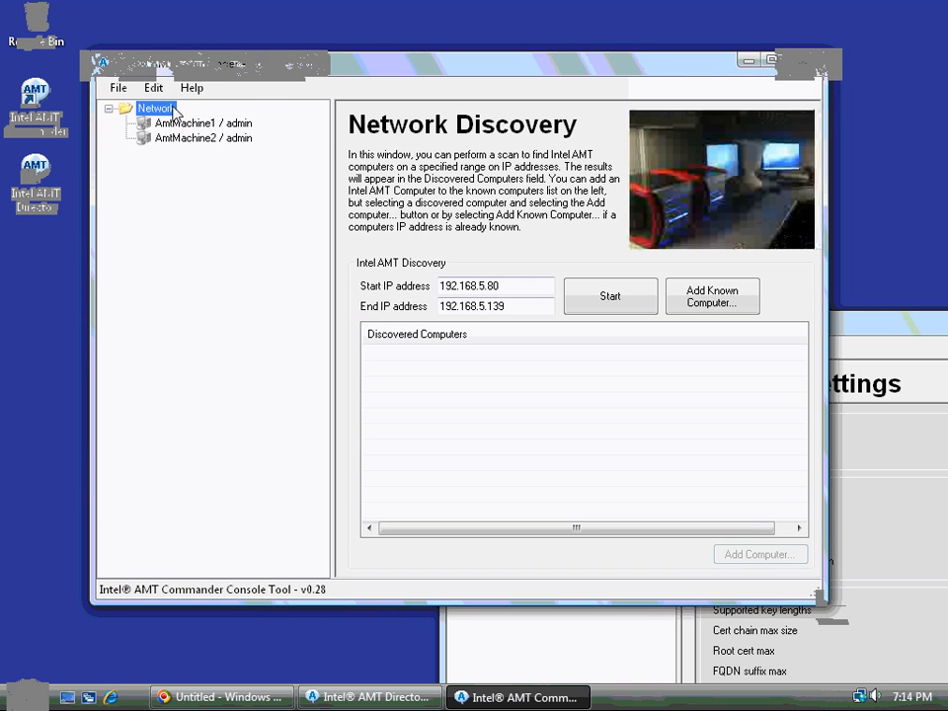
Add computer 192.168.5.80 with the admin password, set to be remembered.
{"action": "left_click", "coordinate": [128, 89]}
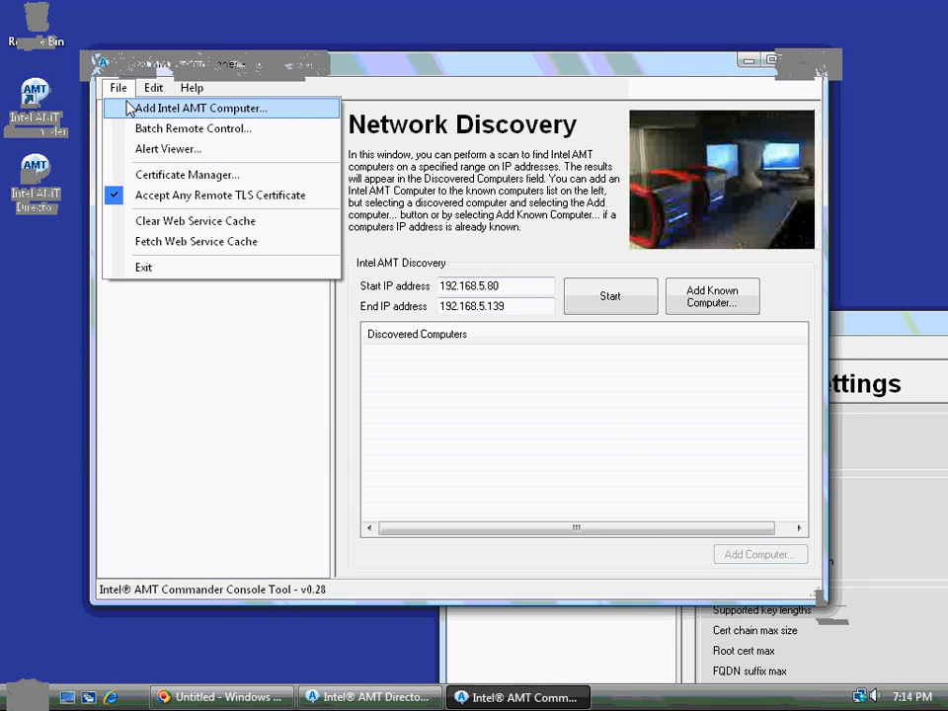
{"action": "left_click", "coordinate": [168, 108]}
{"action": "left_click", "coordinate": [387, 275]}
{"action": "double_click", "coordinate": [387, 275]}
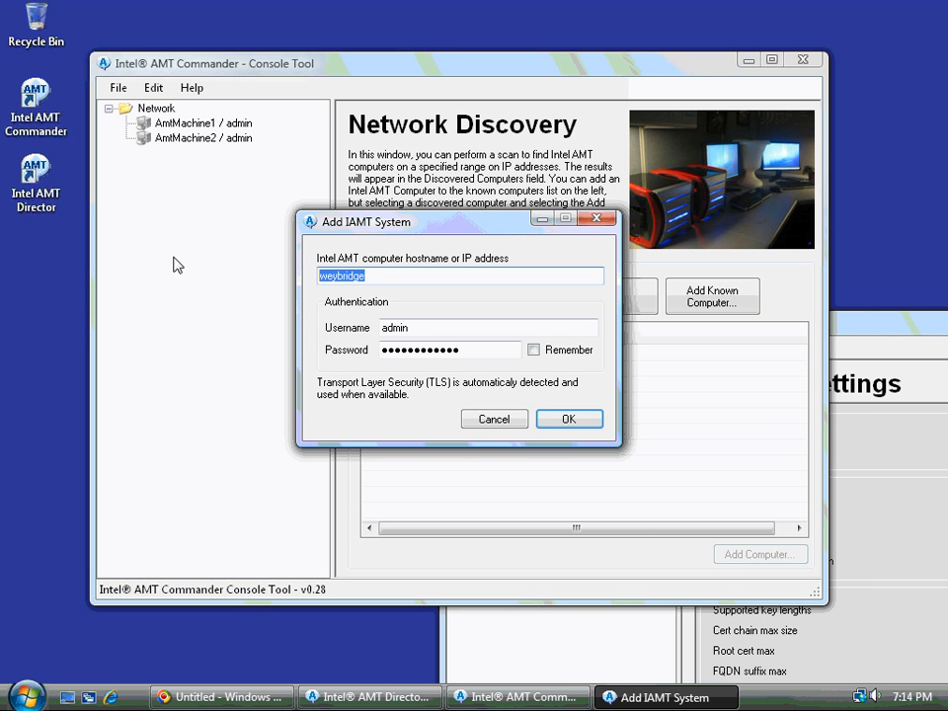
{"action": "type", "text": "192.168."}
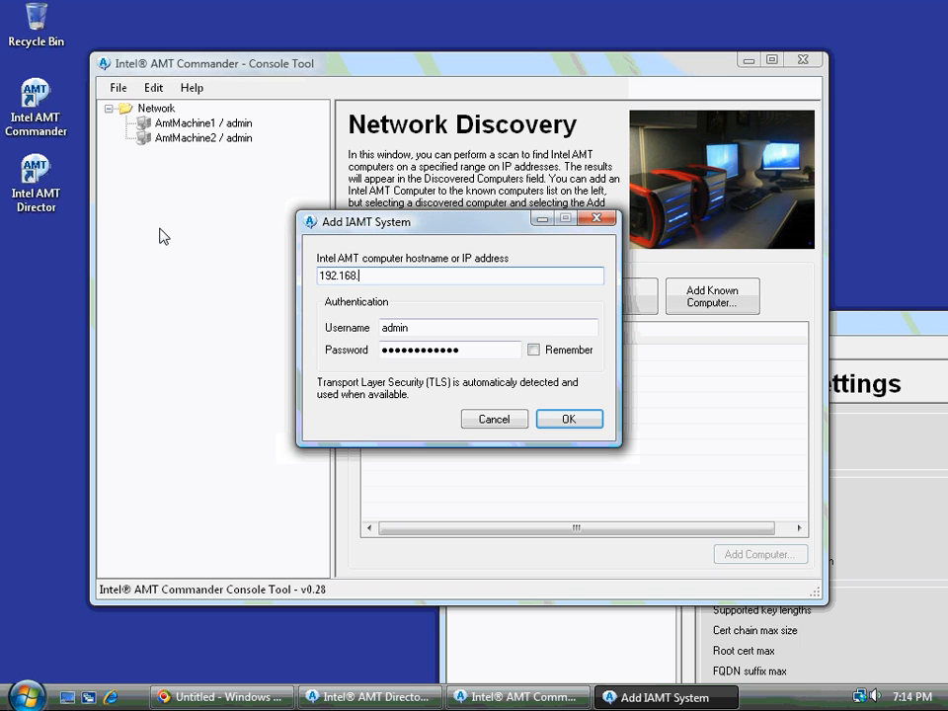
{"action": "type", "text": "5.80"}
{"action": "left_click_drag", "start_coordinate": [507, 351], "coordinate": [307, 351]}
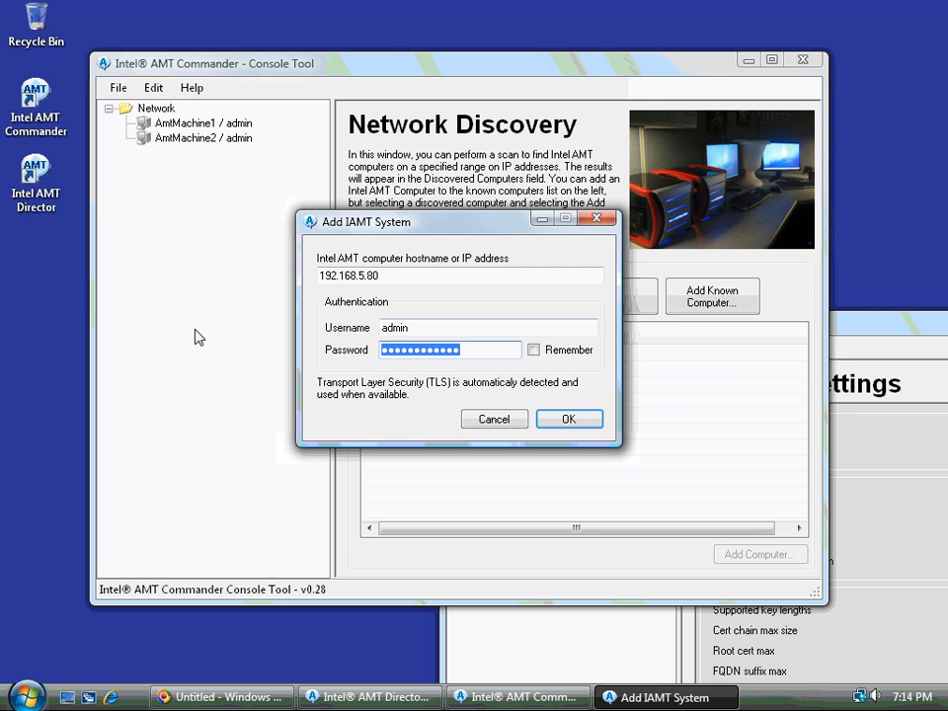
{"action": "type", "text": "***"}
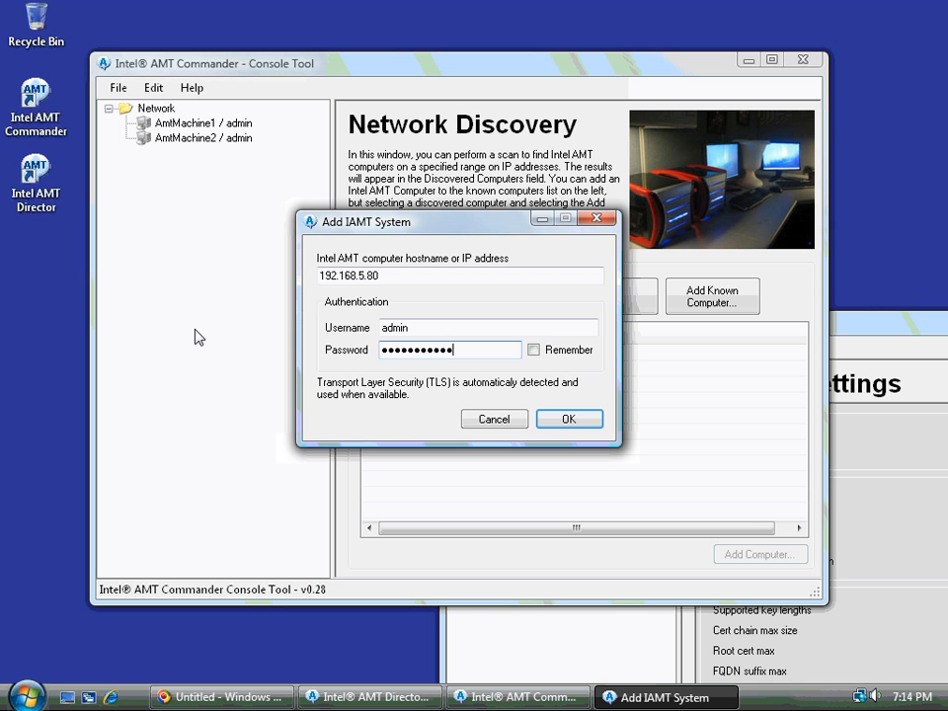
{"action": "left_click", "coordinate": [533, 349]}
{"action": "left_click", "coordinate": [554, 421]}
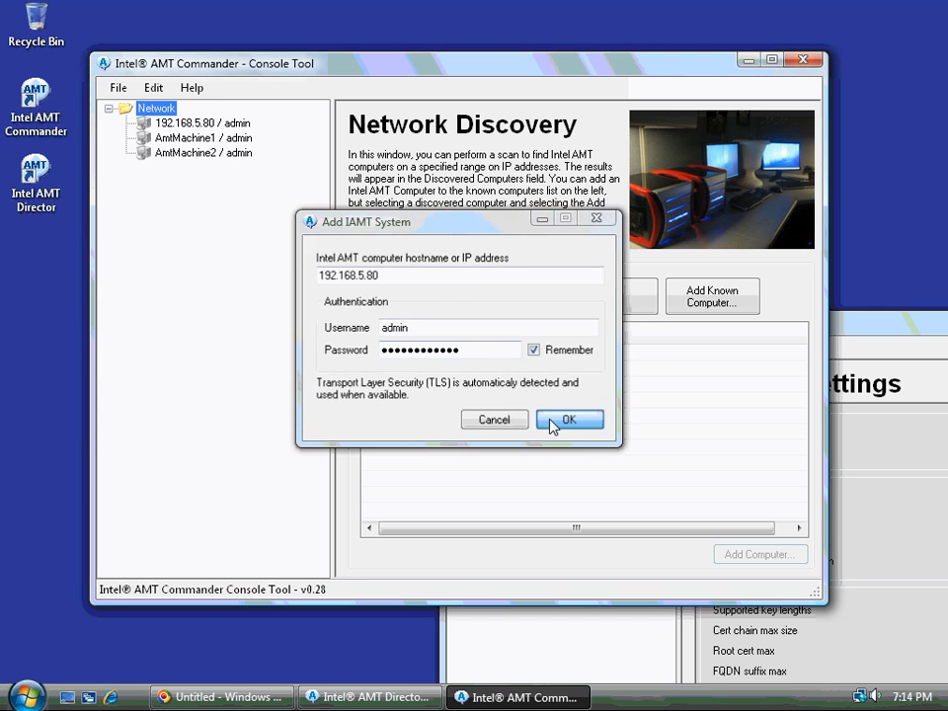
Connect to the 192.168.5.80 / admin computer from its right-click menu.
{"action": "right_click", "coordinate": [193, 125]}
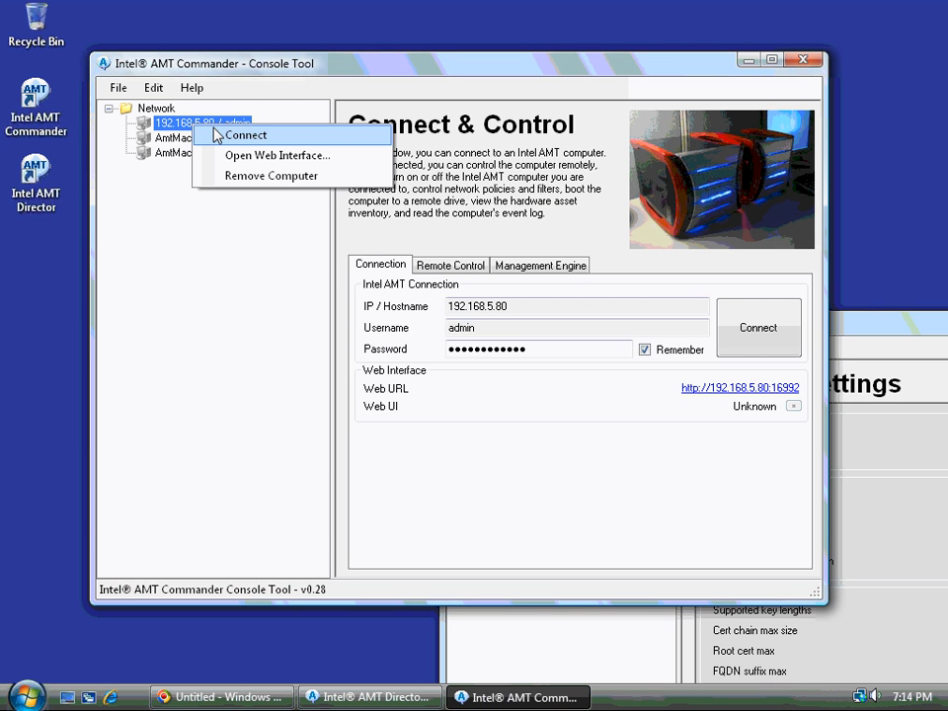
{"action": "left_click", "coordinate": [559, 426]}
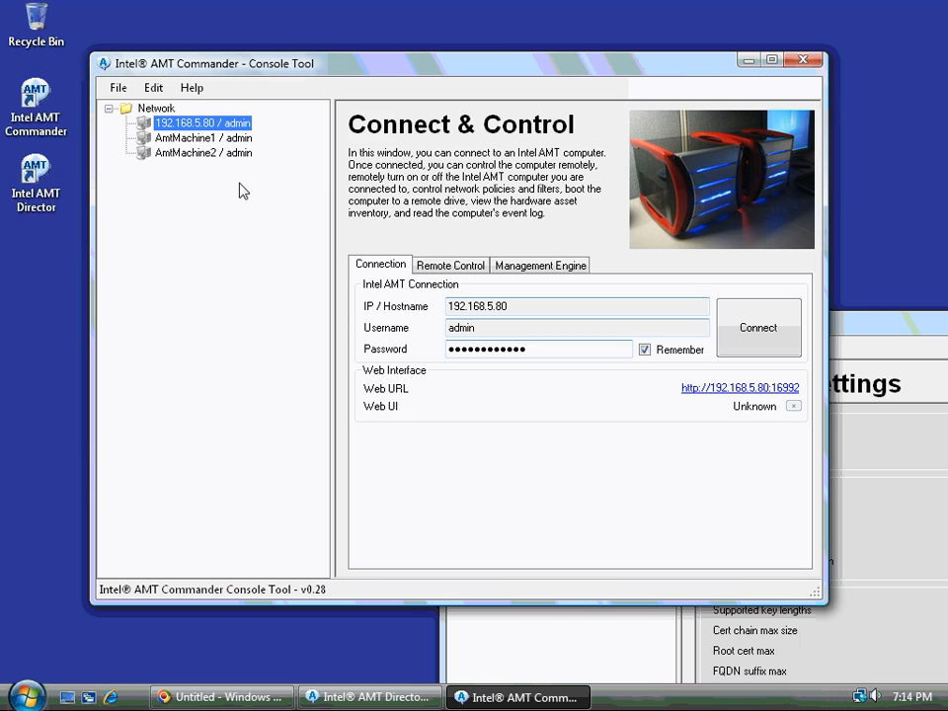
{"action": "right_click", "coordinate": [188, 123]}
{"action": "left_click", "coordinate": [205, 137]}
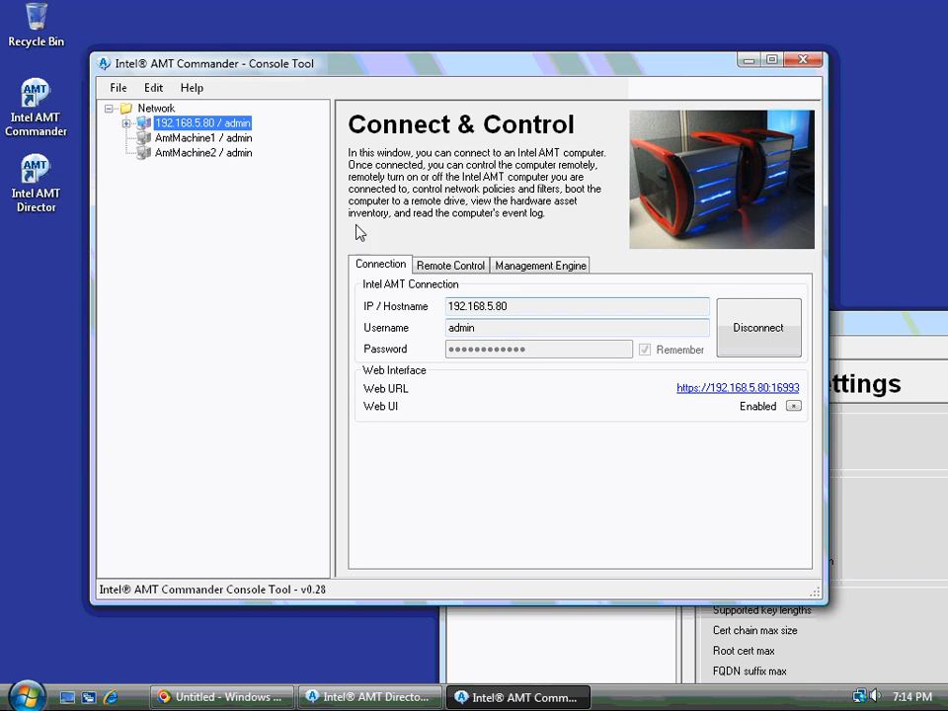
Expand 192.168.5.80 and browse its Networking Policies, Filters and Hardware Asset pages.
{"action": "left_click", "coordinate": [125, 123]}
{"action": "double_click", "coordinate": [151, 154]}
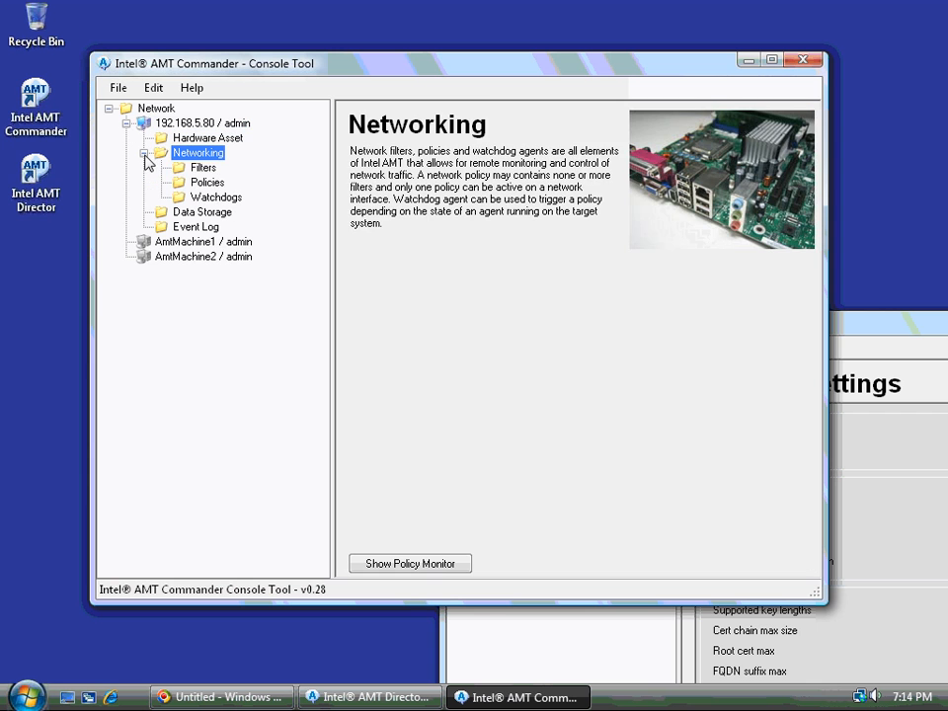
{"action": "left_click", "coordinate": [205, 183]}
{"action": "left_click", "coordinate": [204, 170]}
{"action": "left_click", "coordinate": [196, 138]}
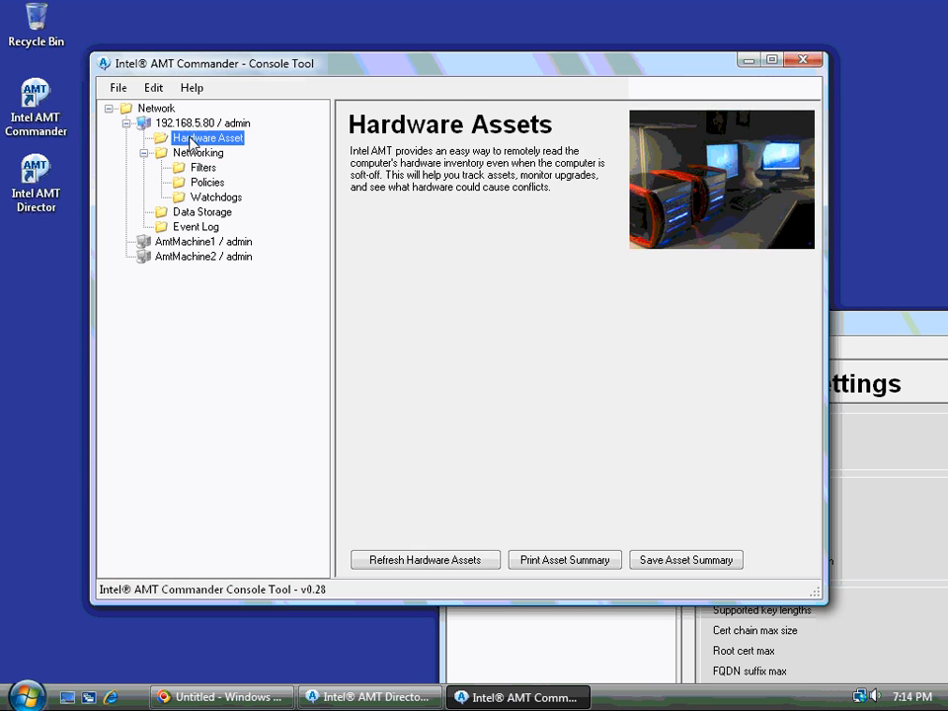
{"action": "left_click", "coordinate": [193, 124]}
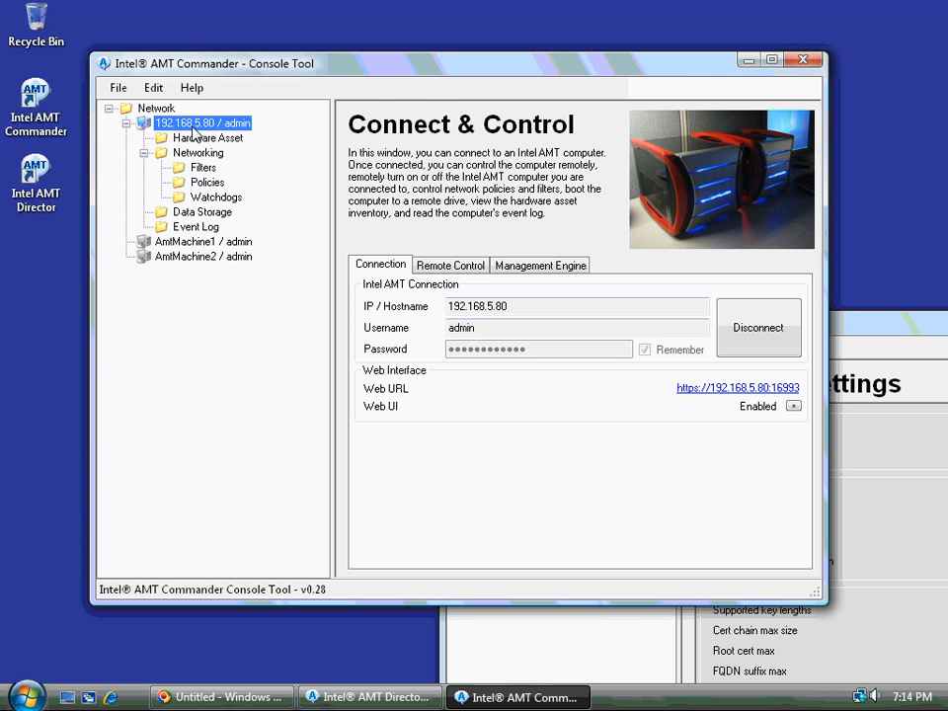
Enable the Redirection Port under Remote Control and close the resulting terminal session window.
{"action": "left_click", "coordinate": [446, 264]}
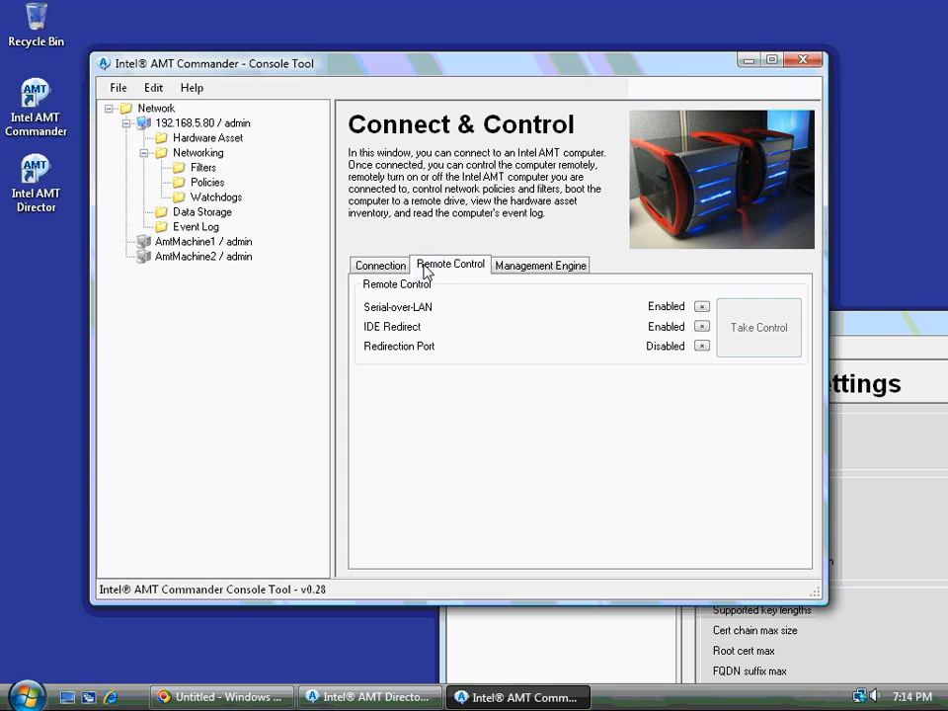
{"action": "left_click", "coordinate": [702, 347]}
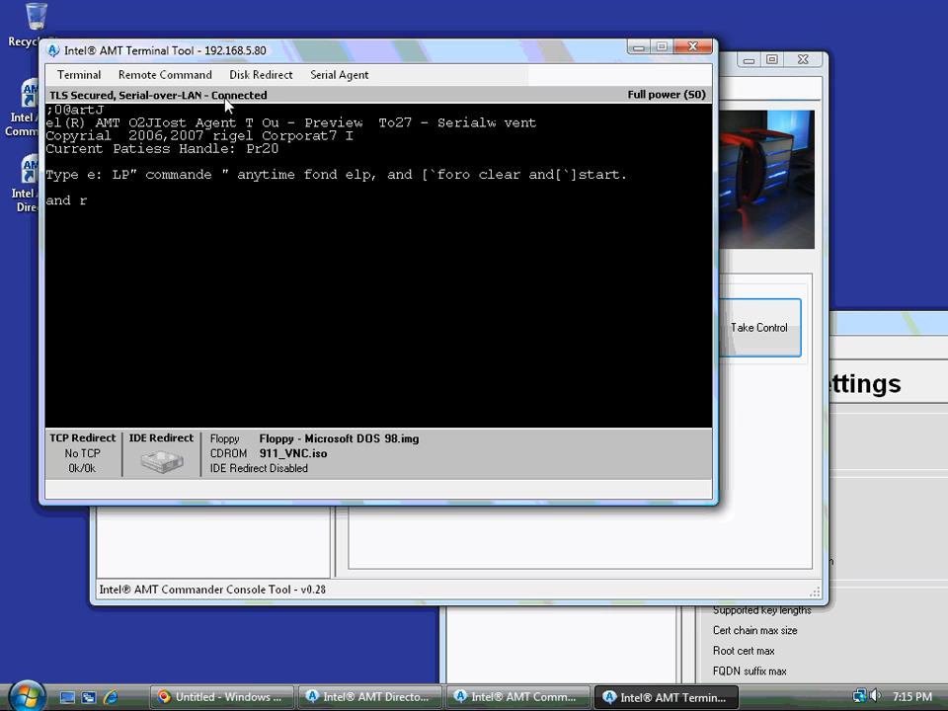
{"action": "left_click", "coordinate": [698, 49]}
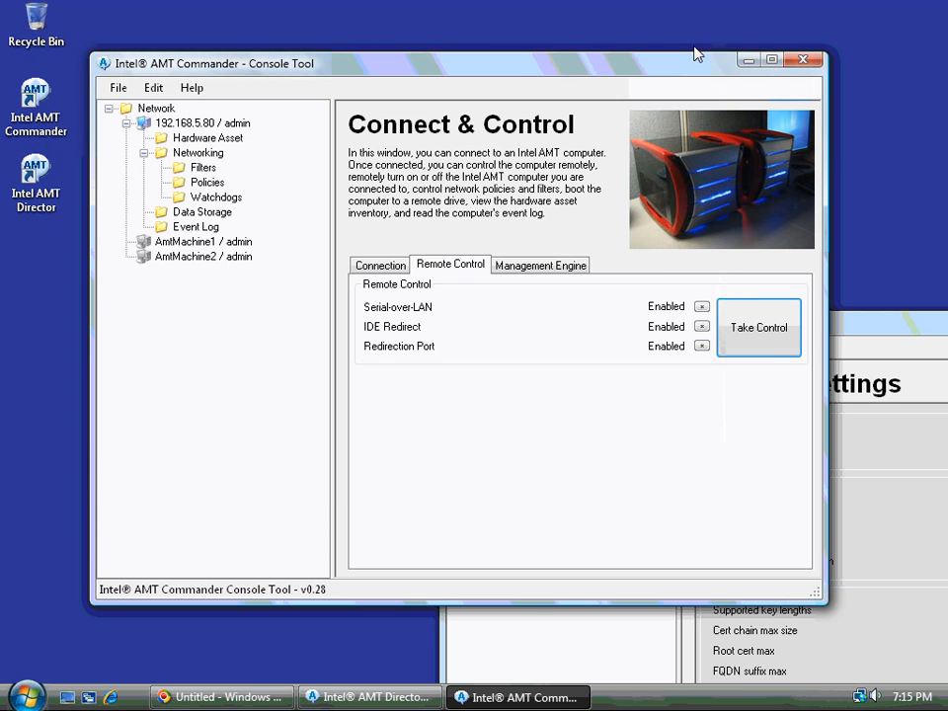
{"action": "left_click_drag", "start_coordinate": [672, 69], "coordinate": [662, 49]}
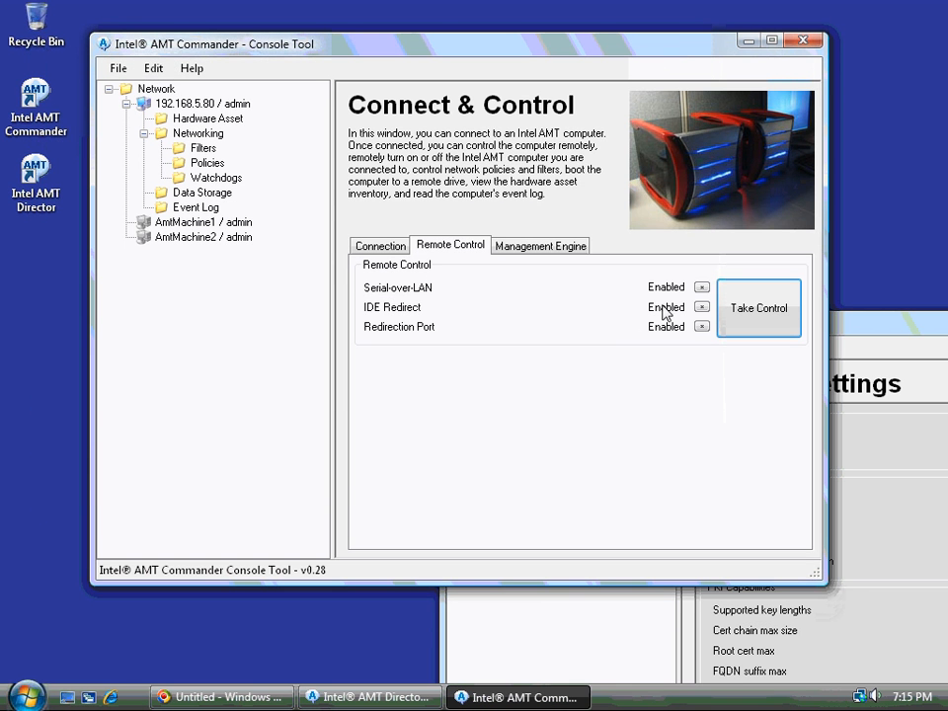
Bring Intel AMT Director forward and show its Certificate Manager page.
{"action": "left_click", "coordinate": [847, 328]}
{"action": "left_click_drag", "start_coordinate": [858, 328], "coordinate": [802, 314]}
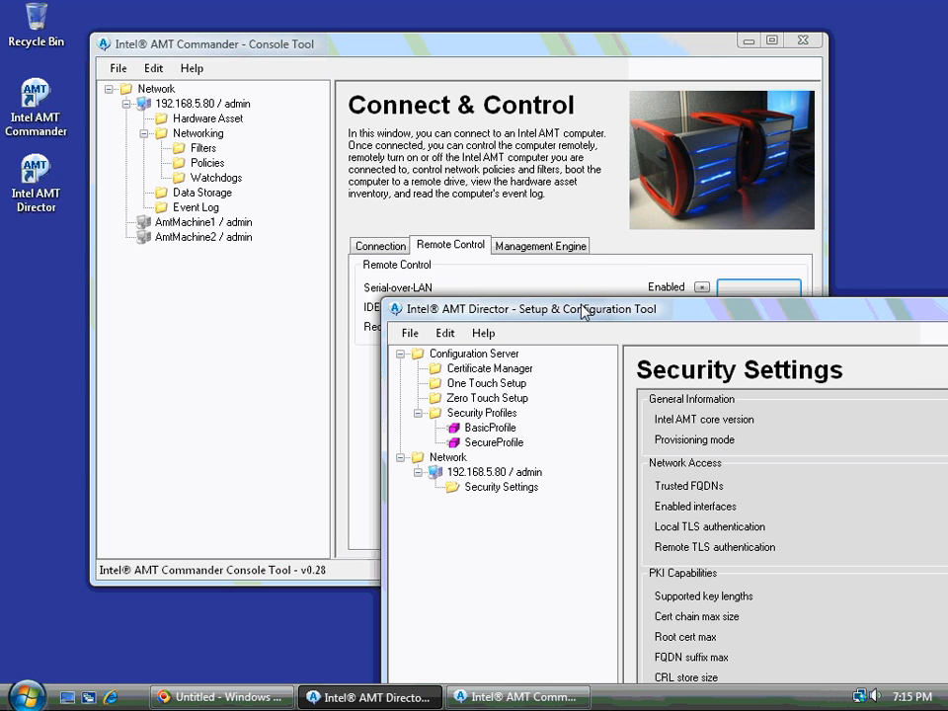
{"action": "left_click_drag", "start_coordinate": [583, 313], "coordinate": [387, 117]}
{"action": "left_click", "coordinate": [292, 178]}
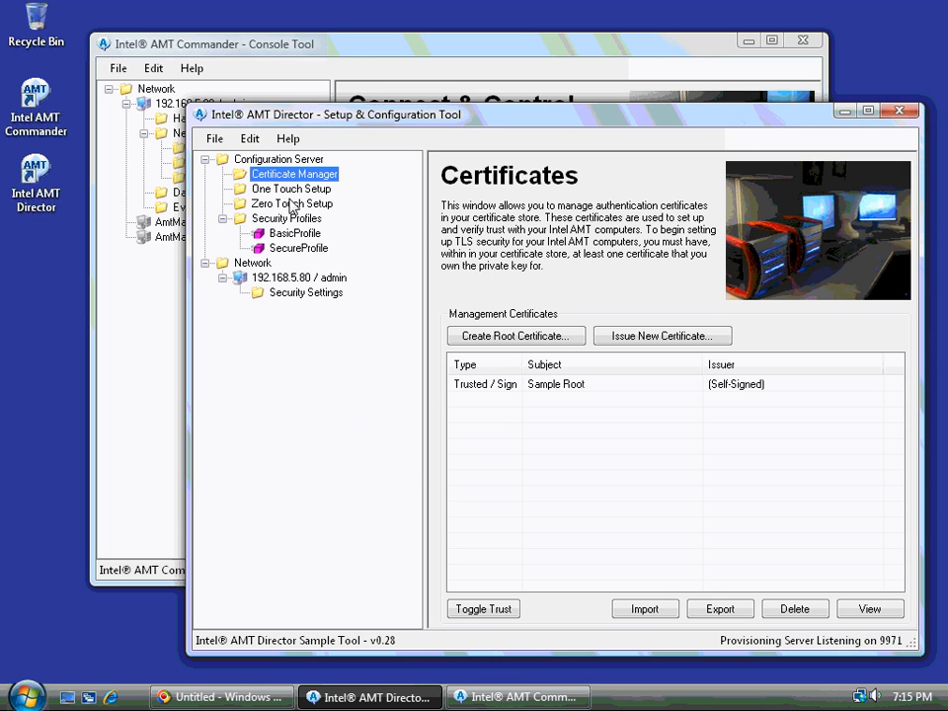